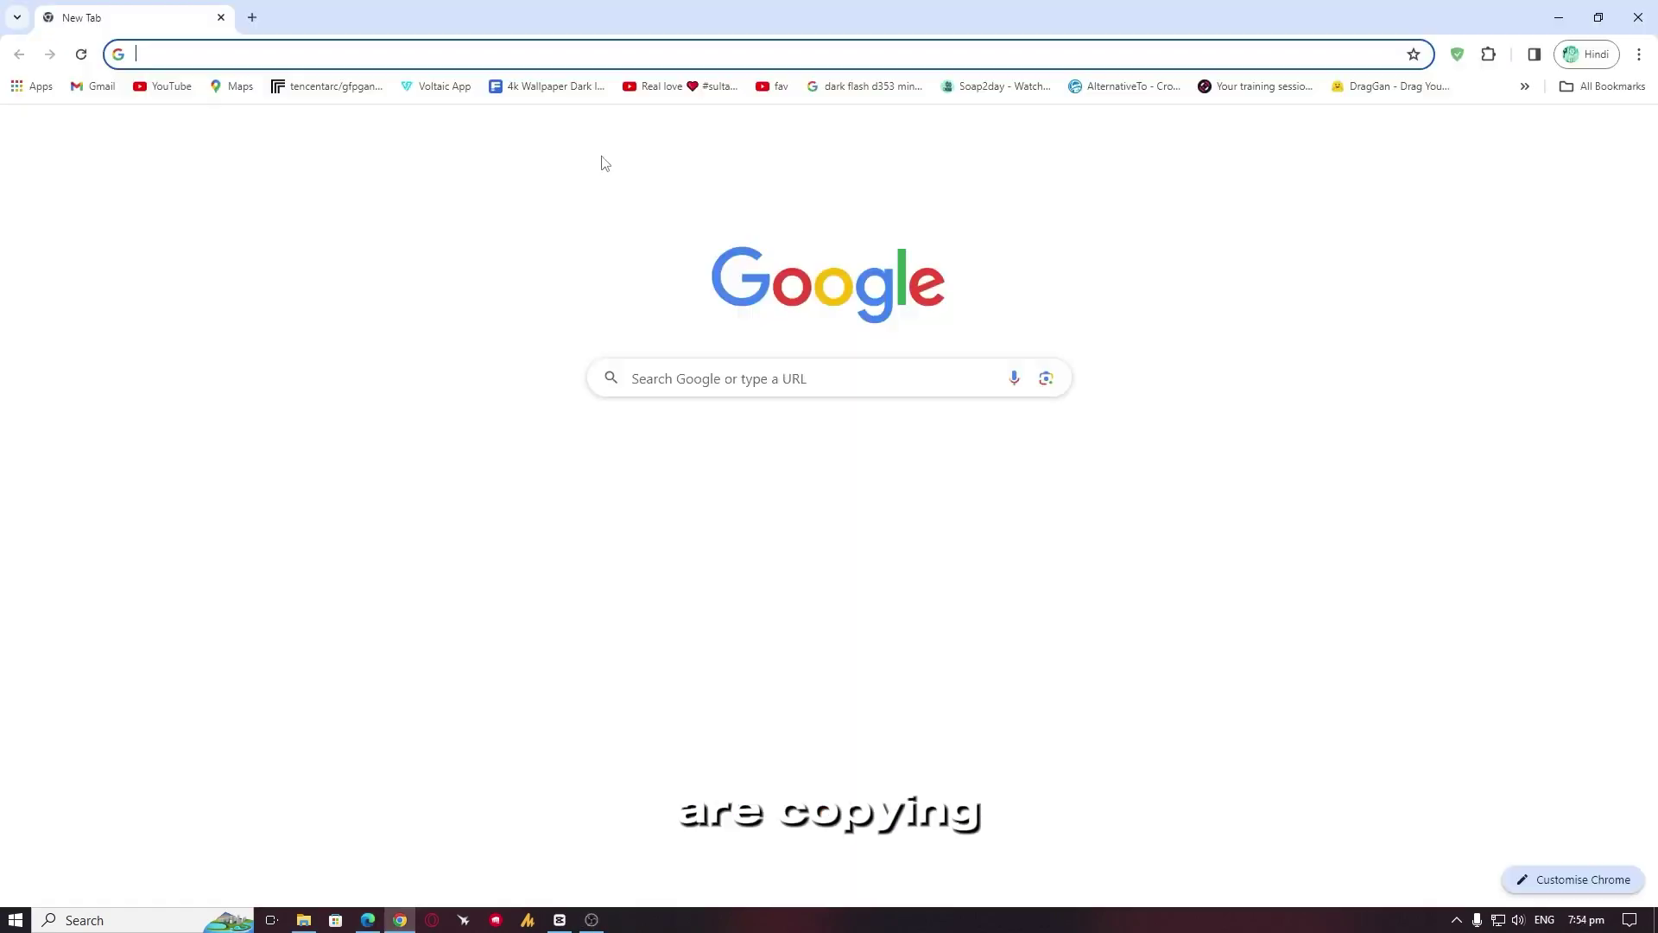
Paste the download error message into Chrome's address bar and bring up clipboard history
{"action": "left_click", "coordinate": [570, 55]}
{"action": "type", "text": "download file exists, but download link doesn't exist"}
{"action": "key", "text": "ctrl+a"}
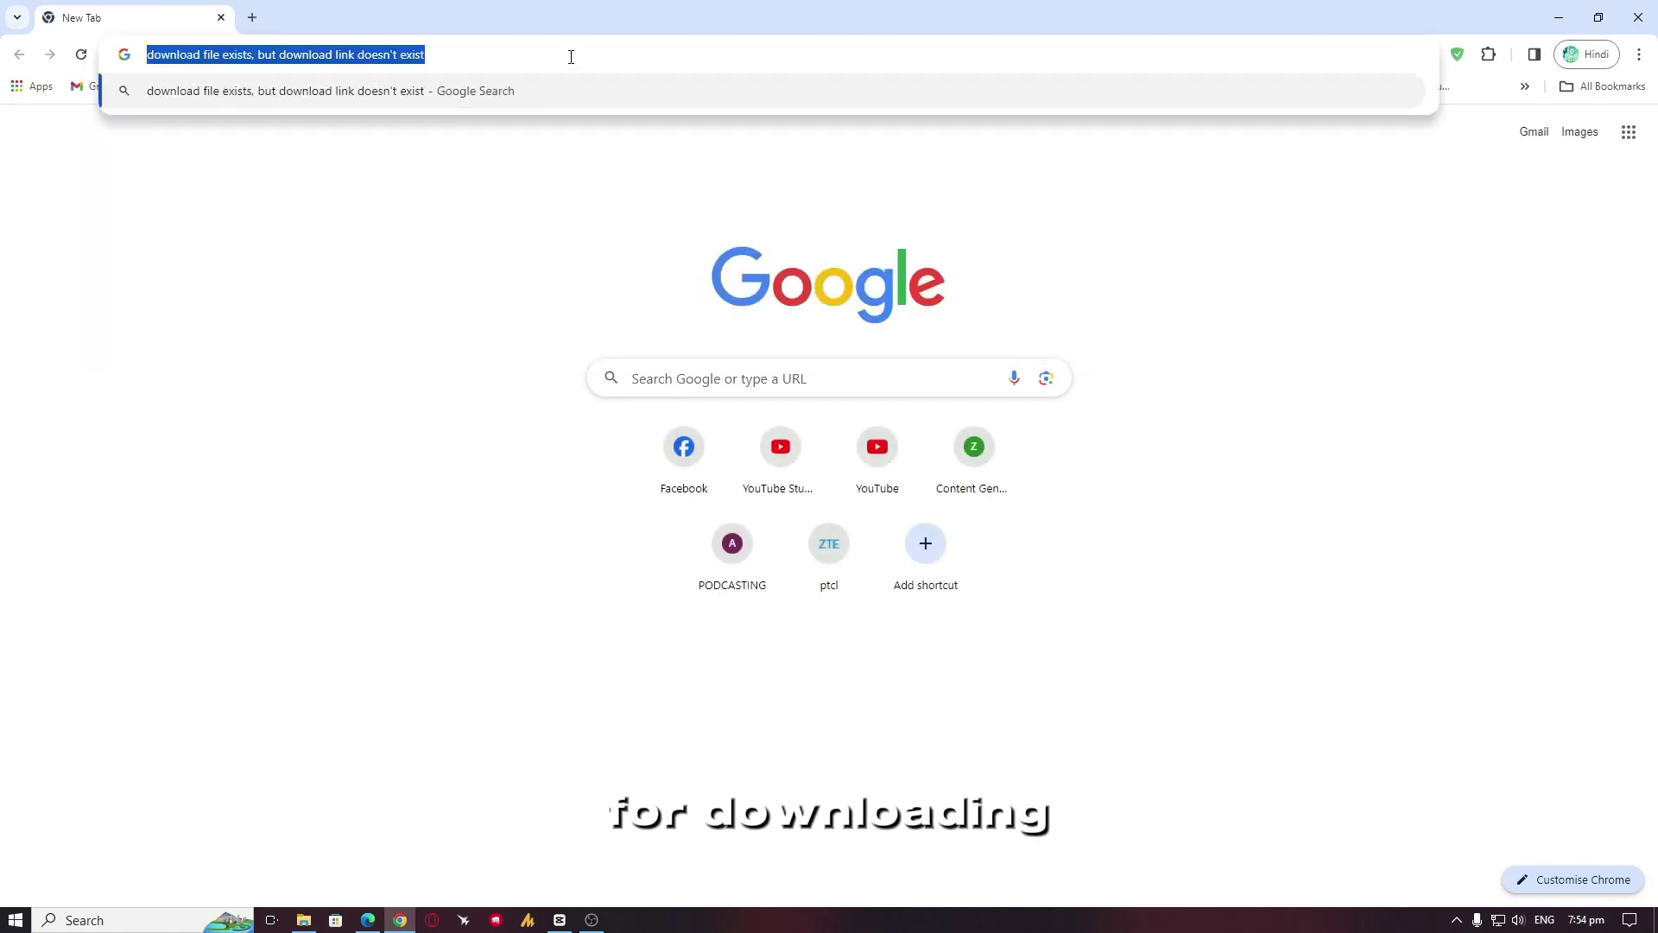
{"action": "key", "text": "super+v"}
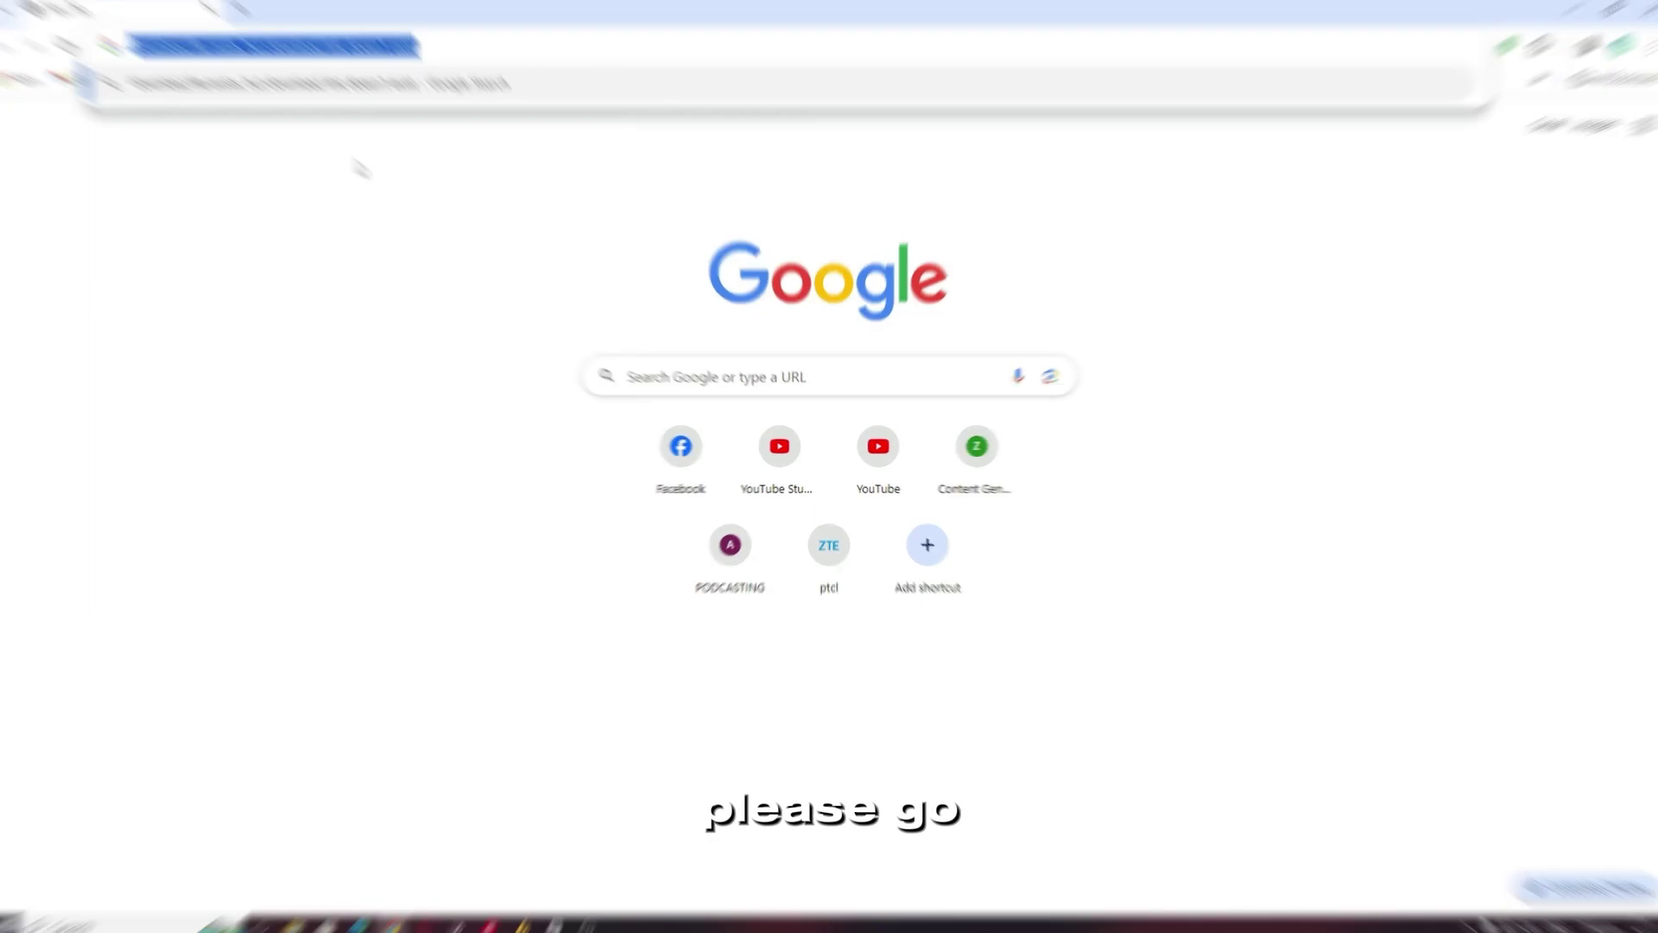
Go to FileHippo and open its Google Chrome download page
{"action": "type", "text": "filehippo.com"}
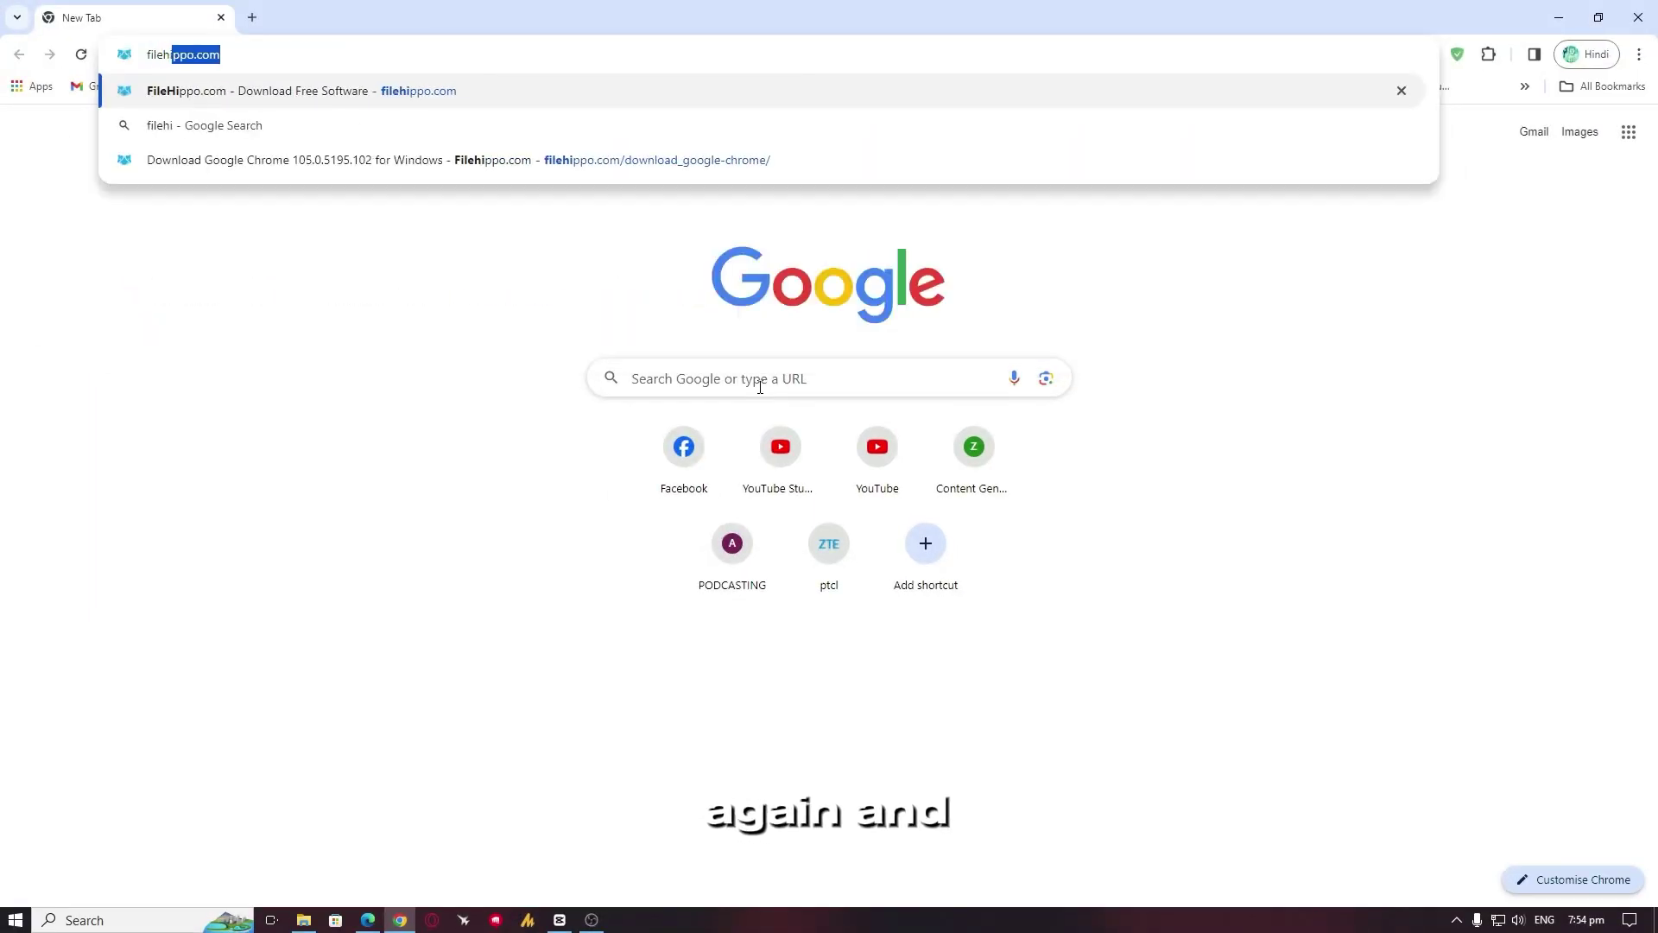
{"action": "key", "text": "Return"}
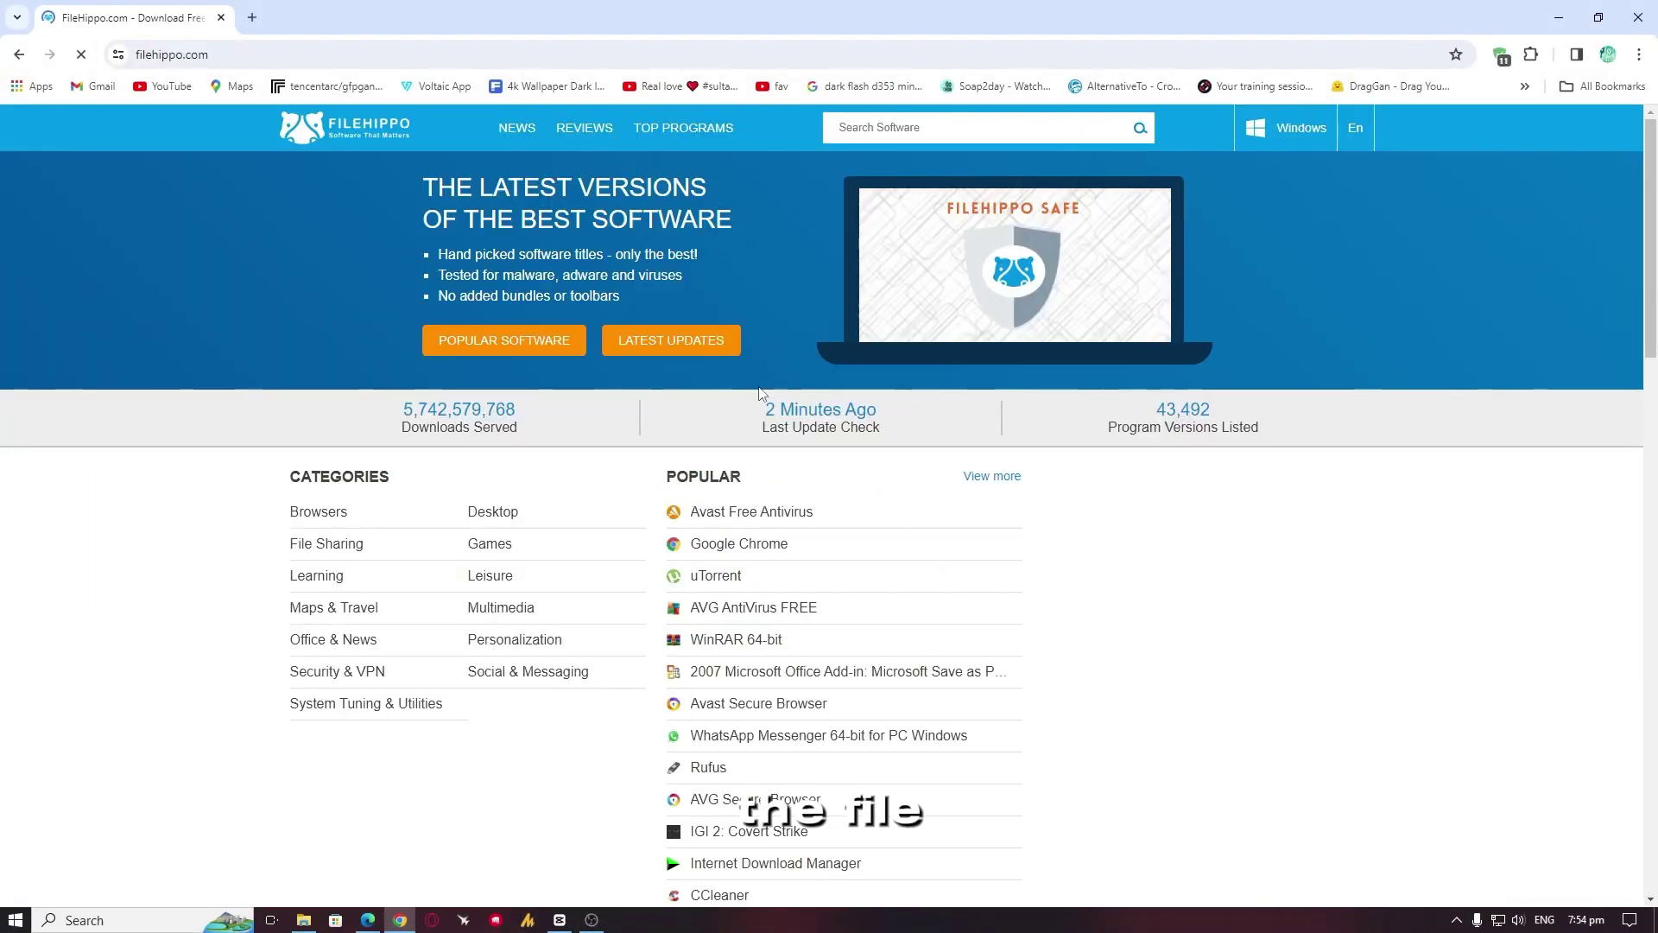
{"action": "left_click", "coordinate": [738, 544]}
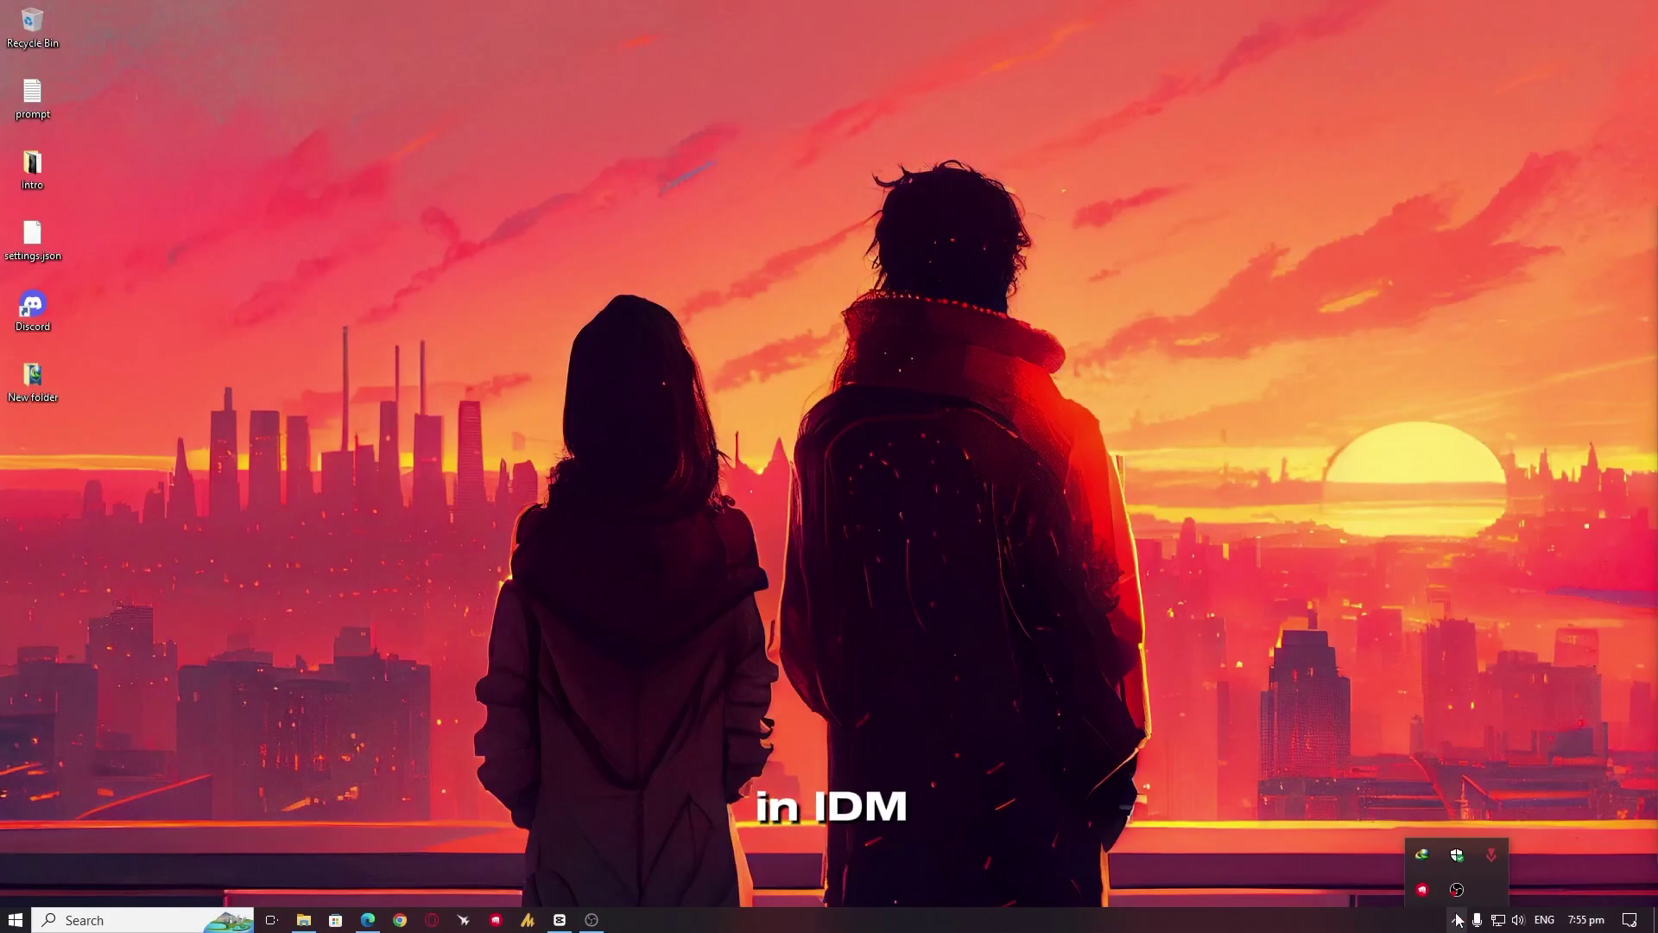
In IDM, refresh the stuck Camtasia download's address and confirm with OK
{"action": "double_click", "coordinate": [1421, 854]}
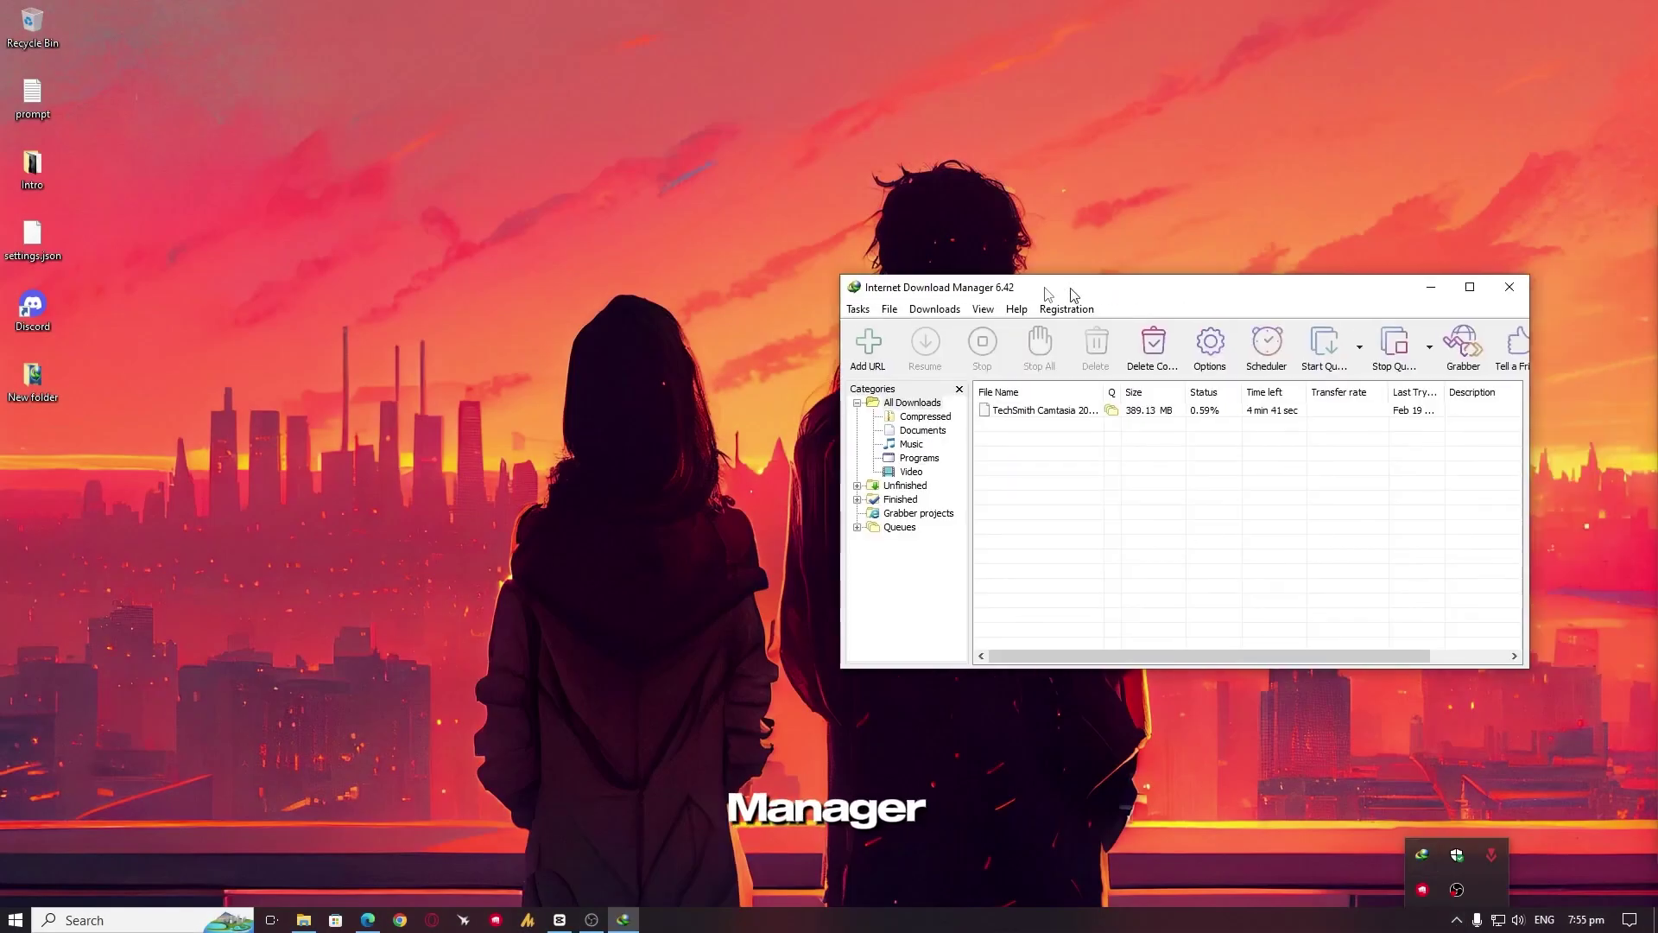
{"action": "left_click_drag", "start_coordinate": [1073, 295], "coordinate": [738, 287]}
{"action": "right_click", "coordinate": [707, 402]}
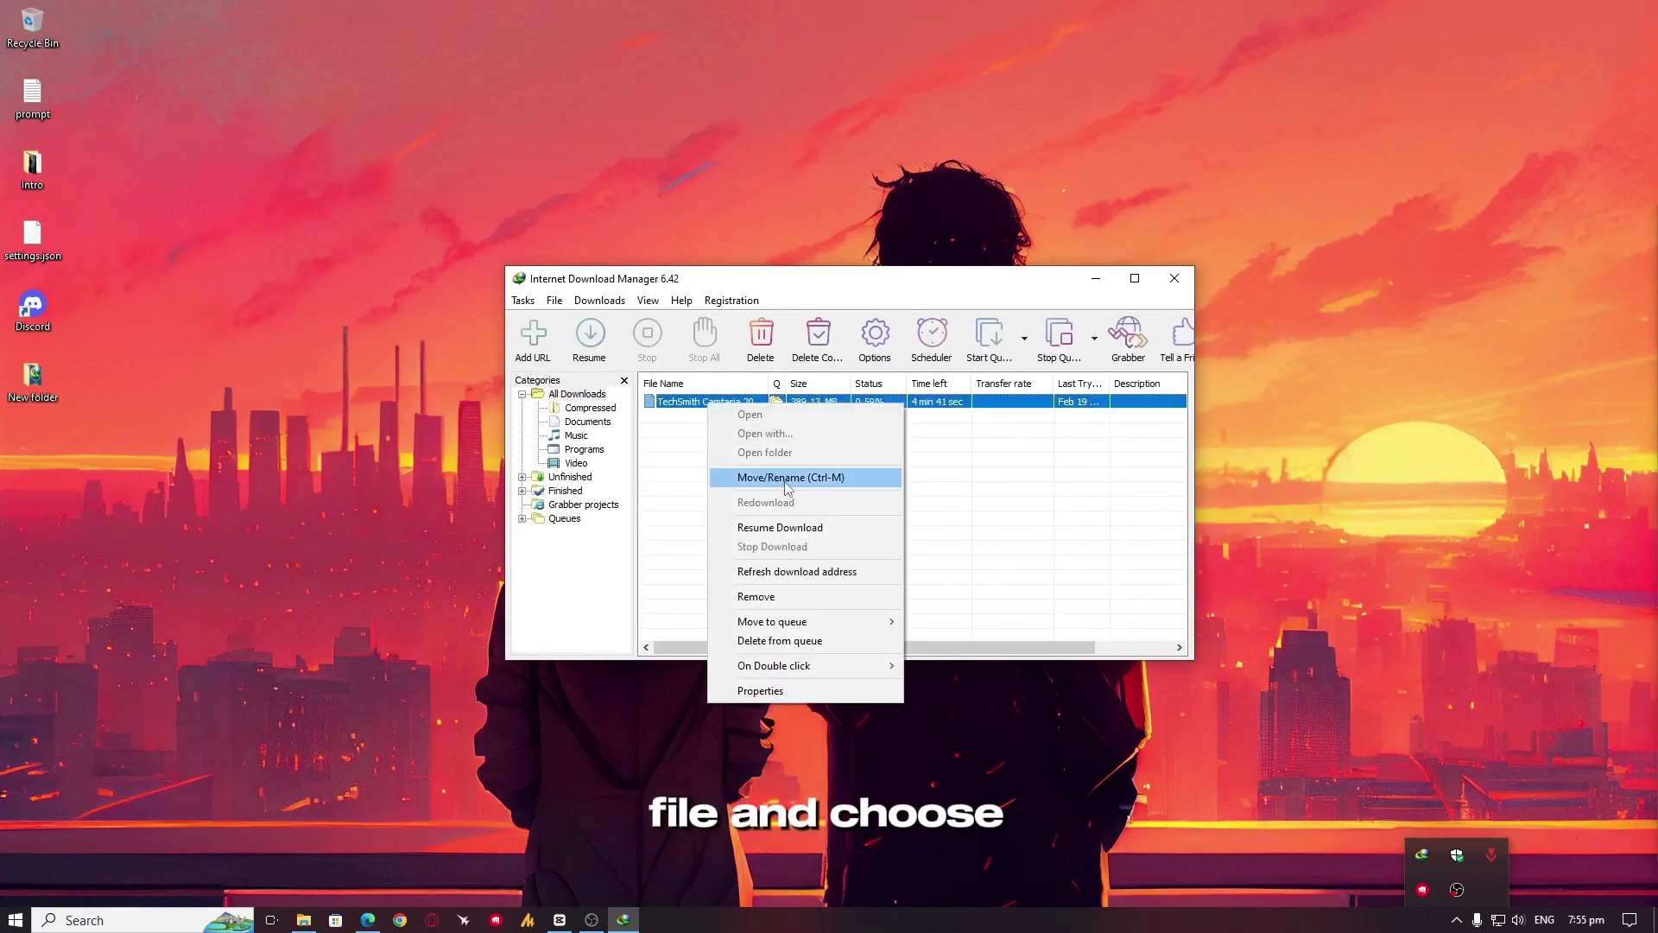
{"action": "left_click", "coordinate": [862, 571]}
{"action": "left_click", "coordinate": [887, 510]}
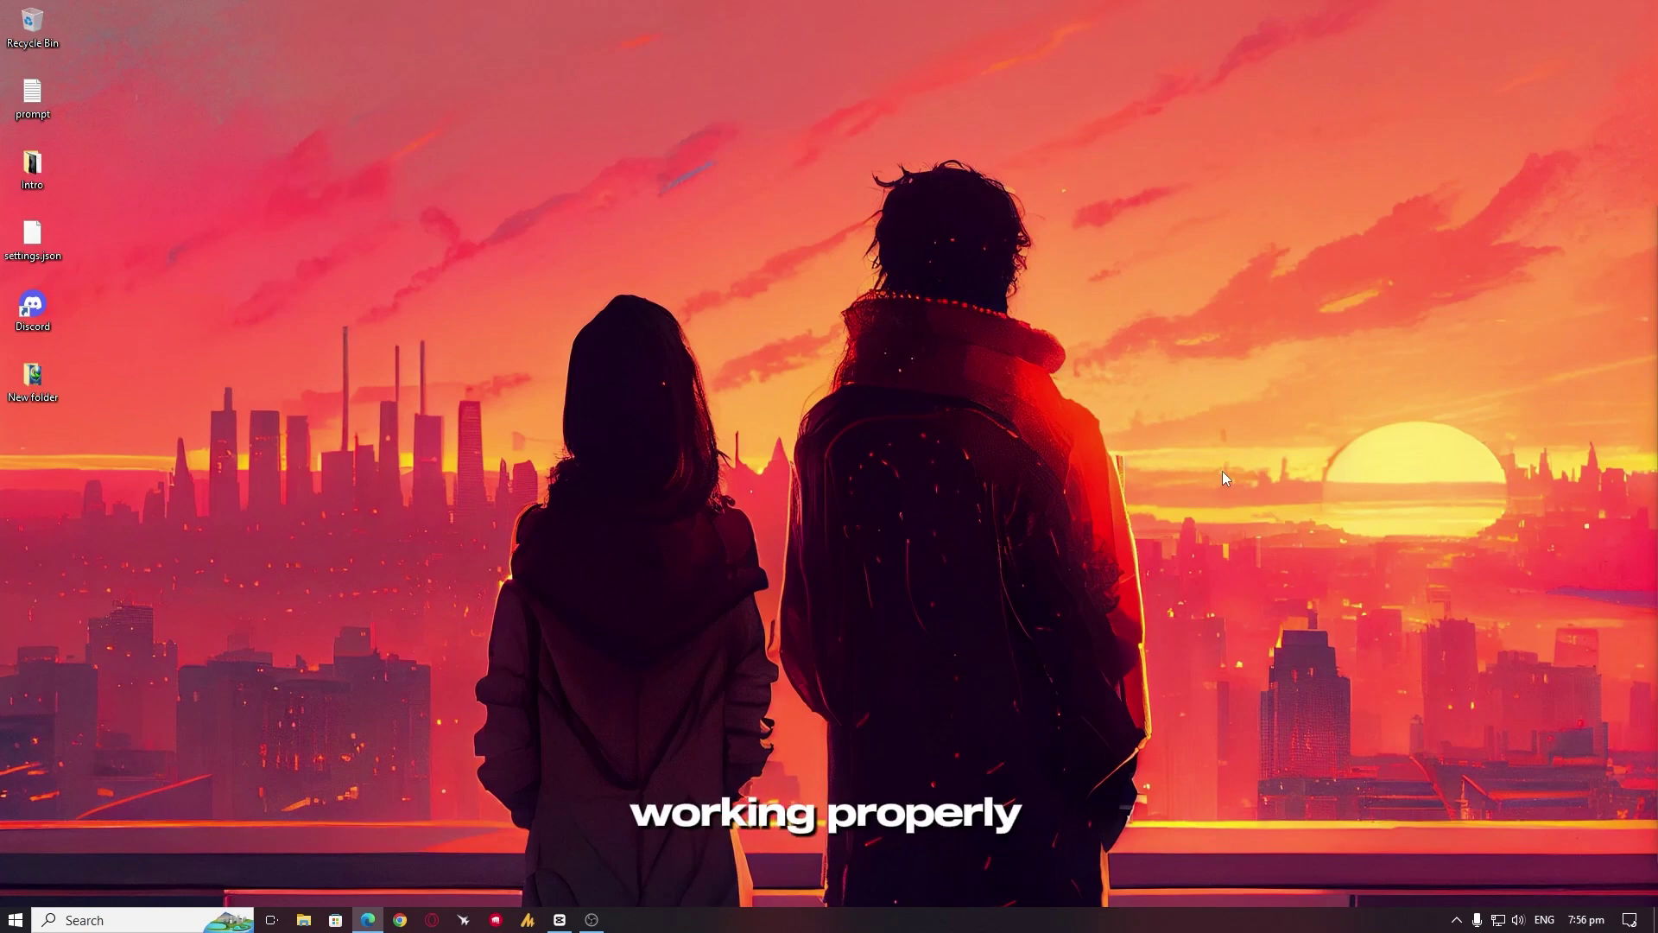
Launch Command Prompt as administrator from a 'cmd' Start search and enter ipconfig/release
{"action": "key", "text": "super"}
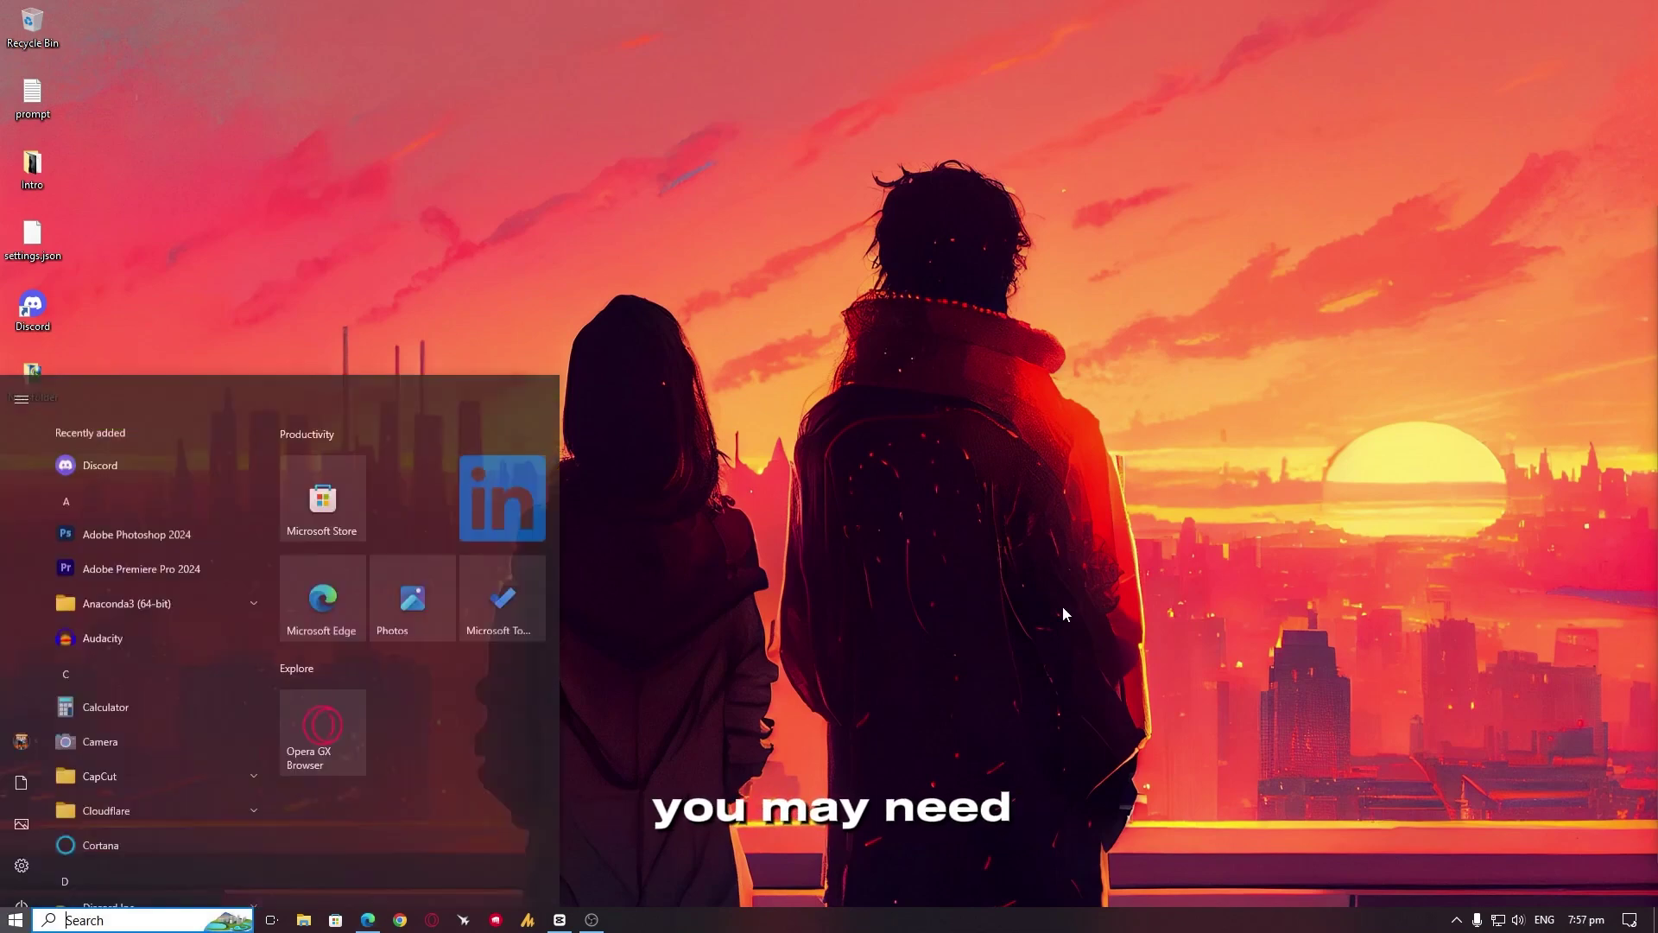
{"action": "type", "text": "cmd"}
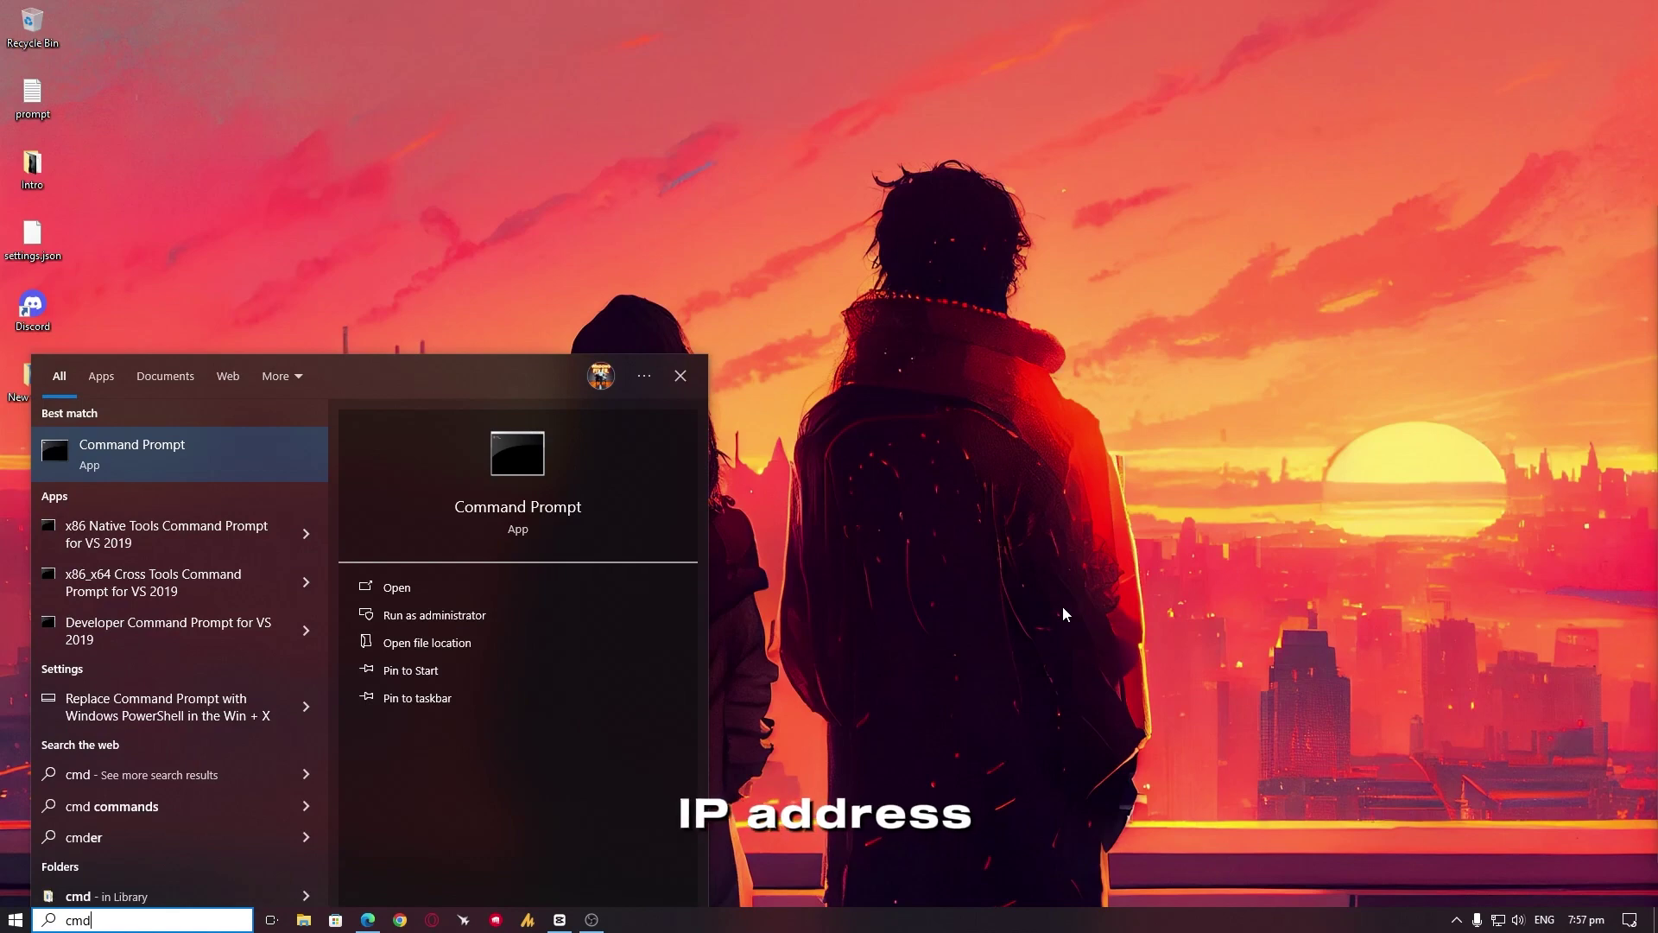
{"action": "key", "text": "shift+F10"}
{"action": "key", "text": "Down"}
{"action": "key", "text": "Up"}
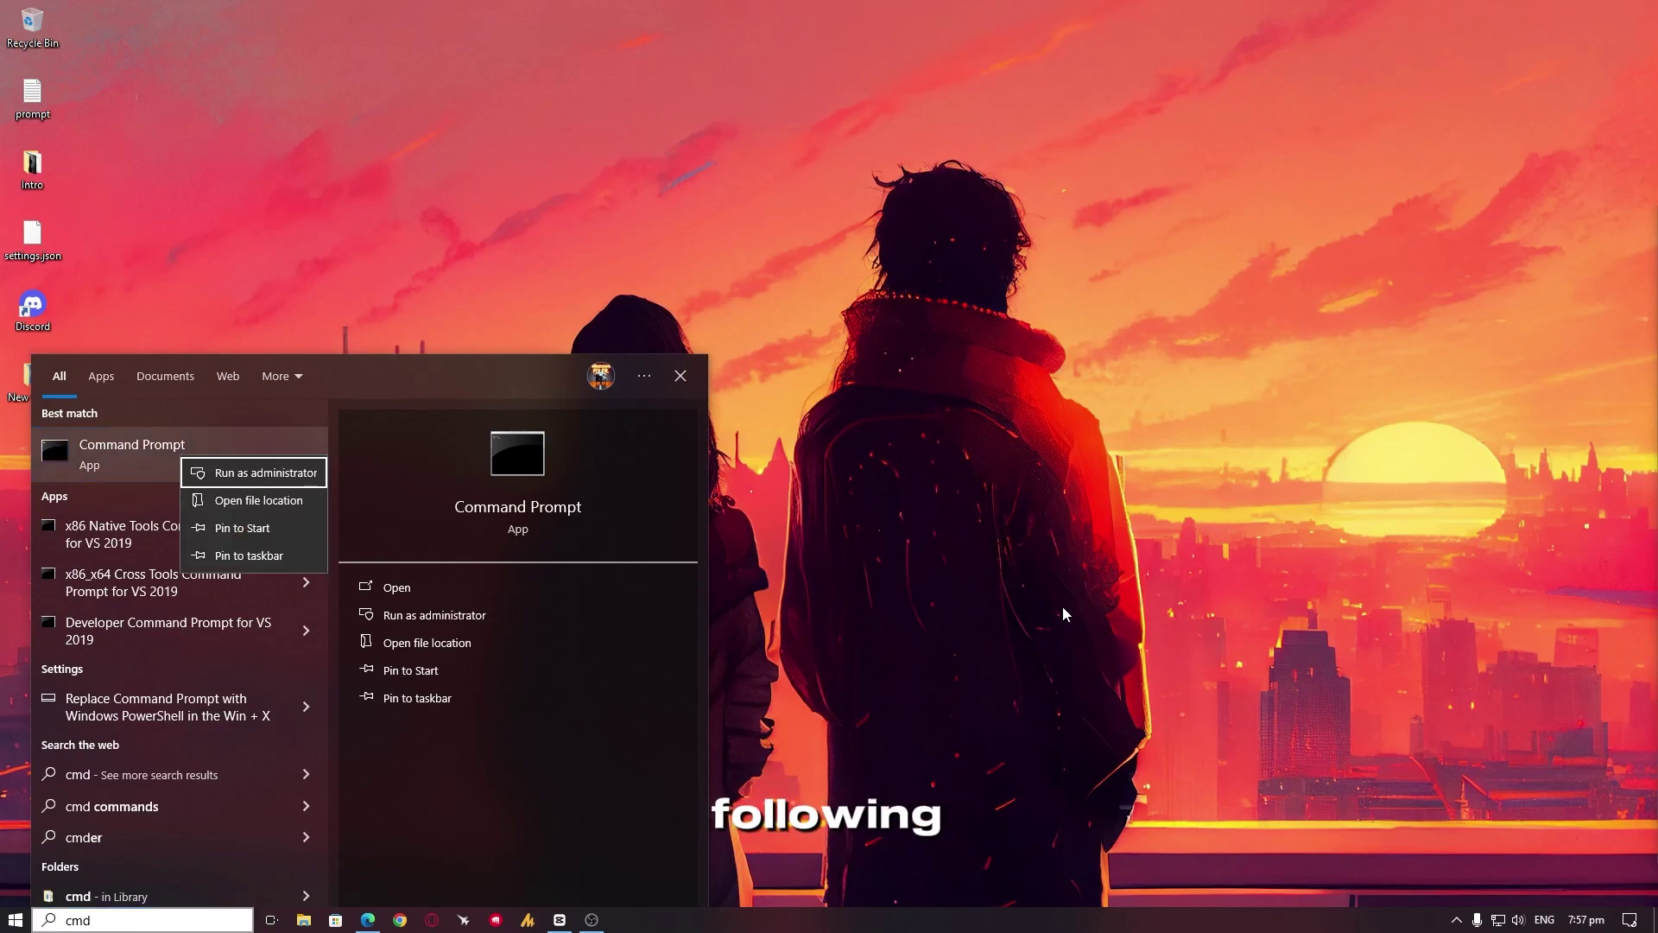
{"action": "key", "text": "Return"}
{"action": "type", "text": "ipcon"}
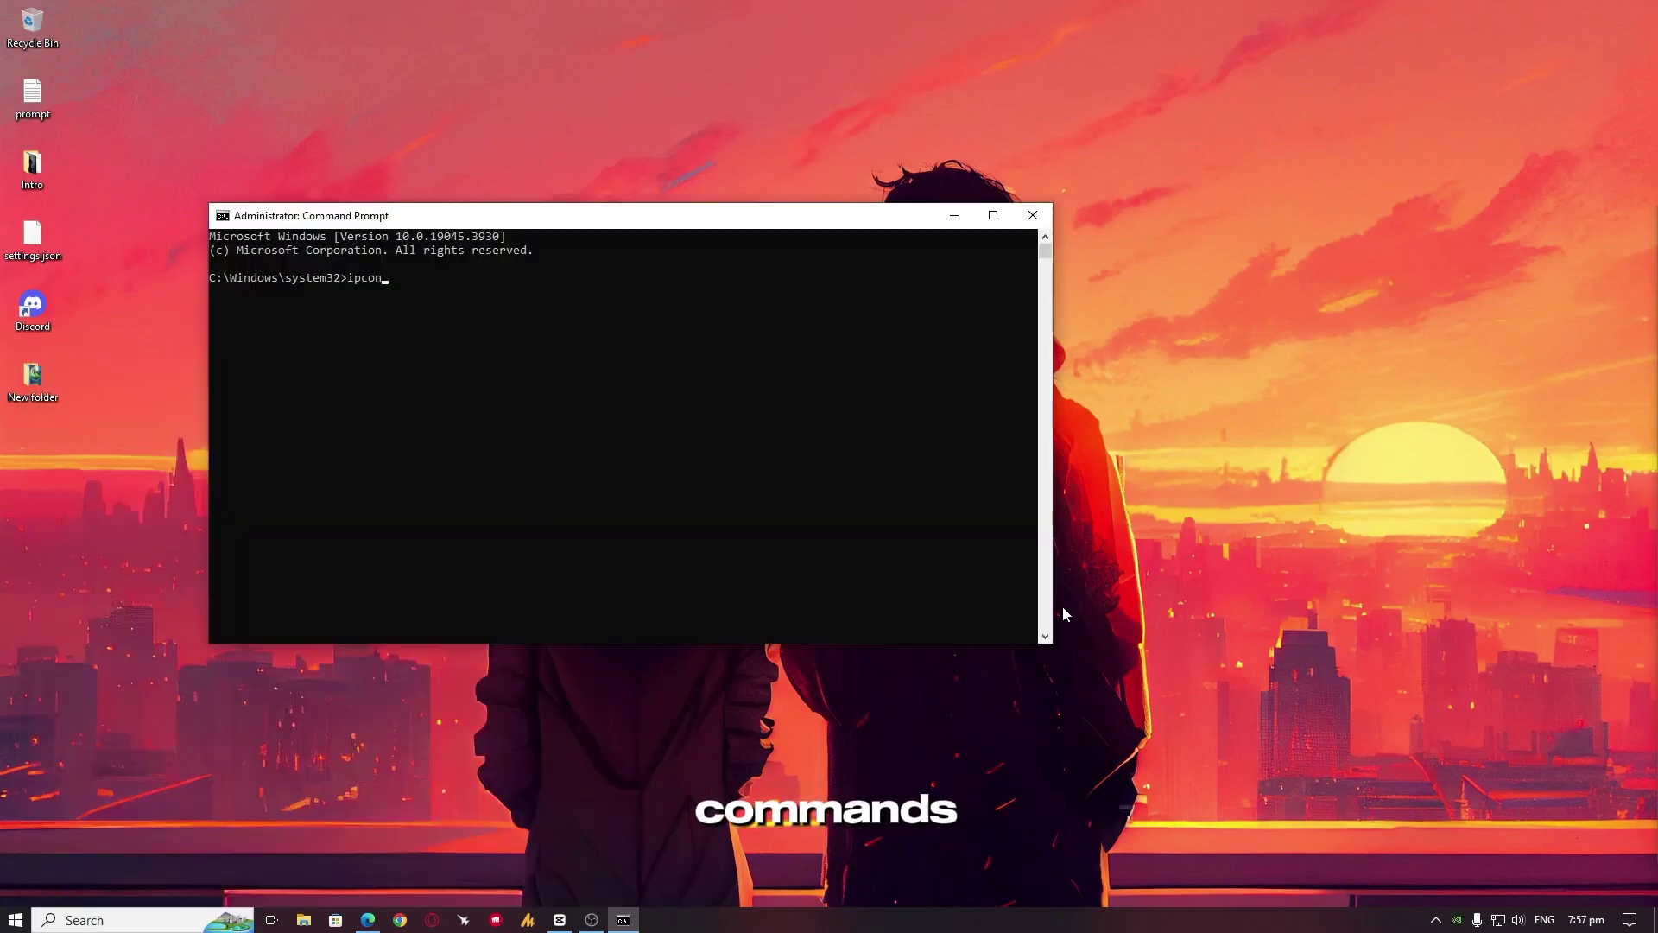
{"action": "type", "text": "fig/relea"}
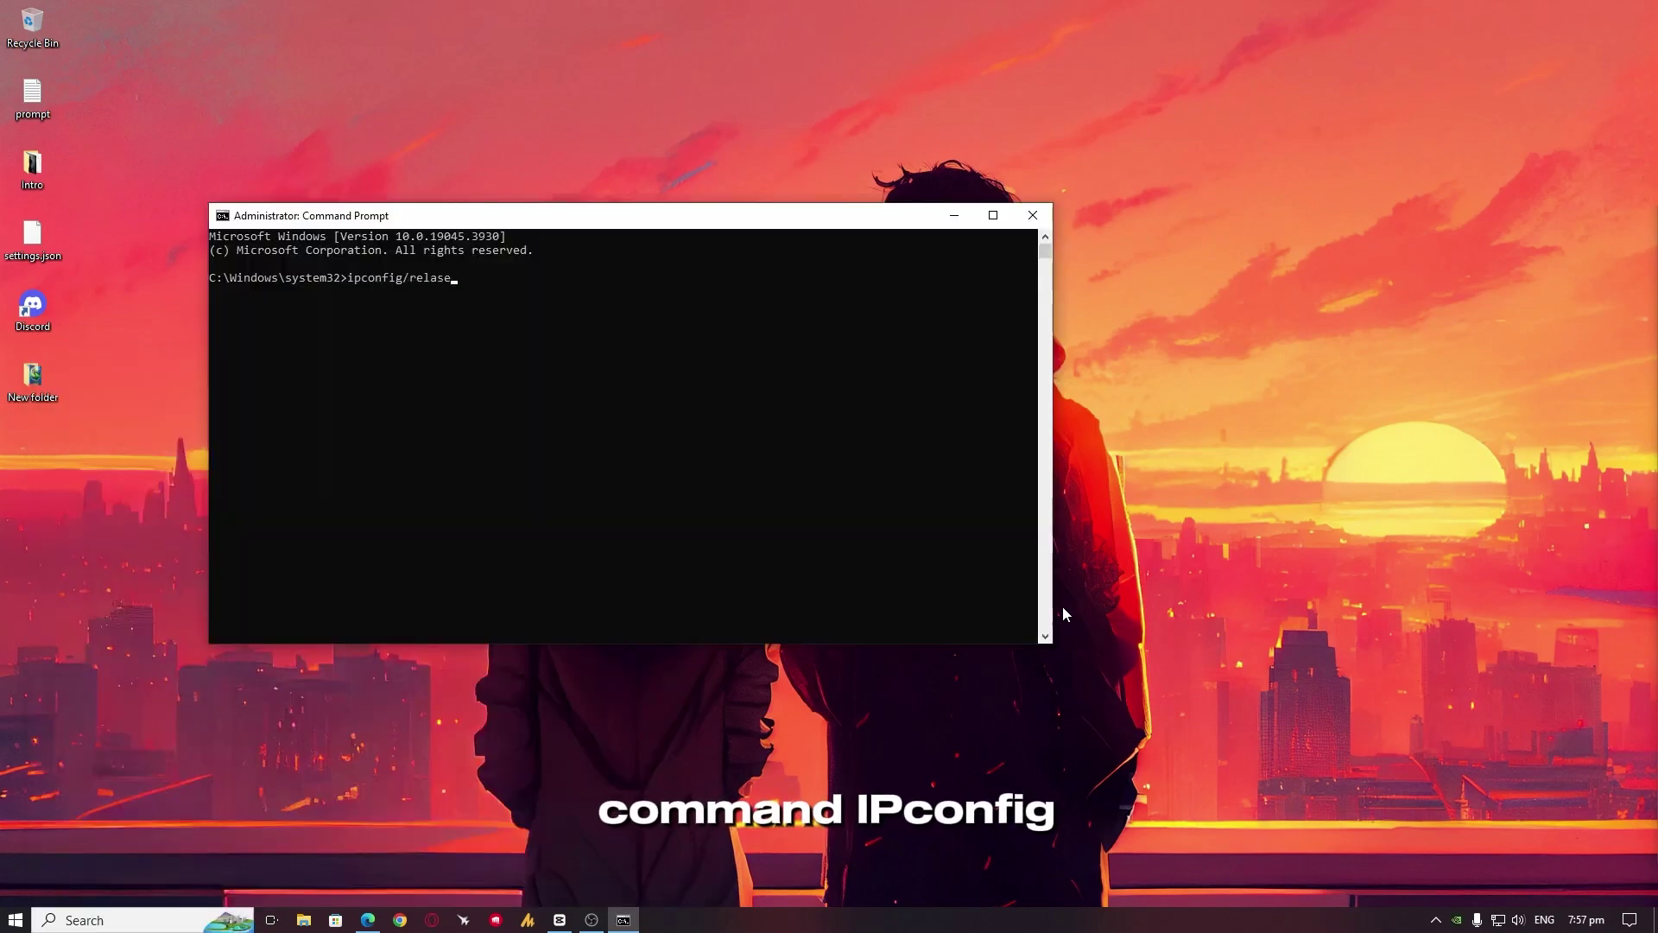
{"action": "type", "text": "se"}
Run ipconfig /release and ipconfig /renew to reset the IP address
{"action": "key", "text": "Return"}
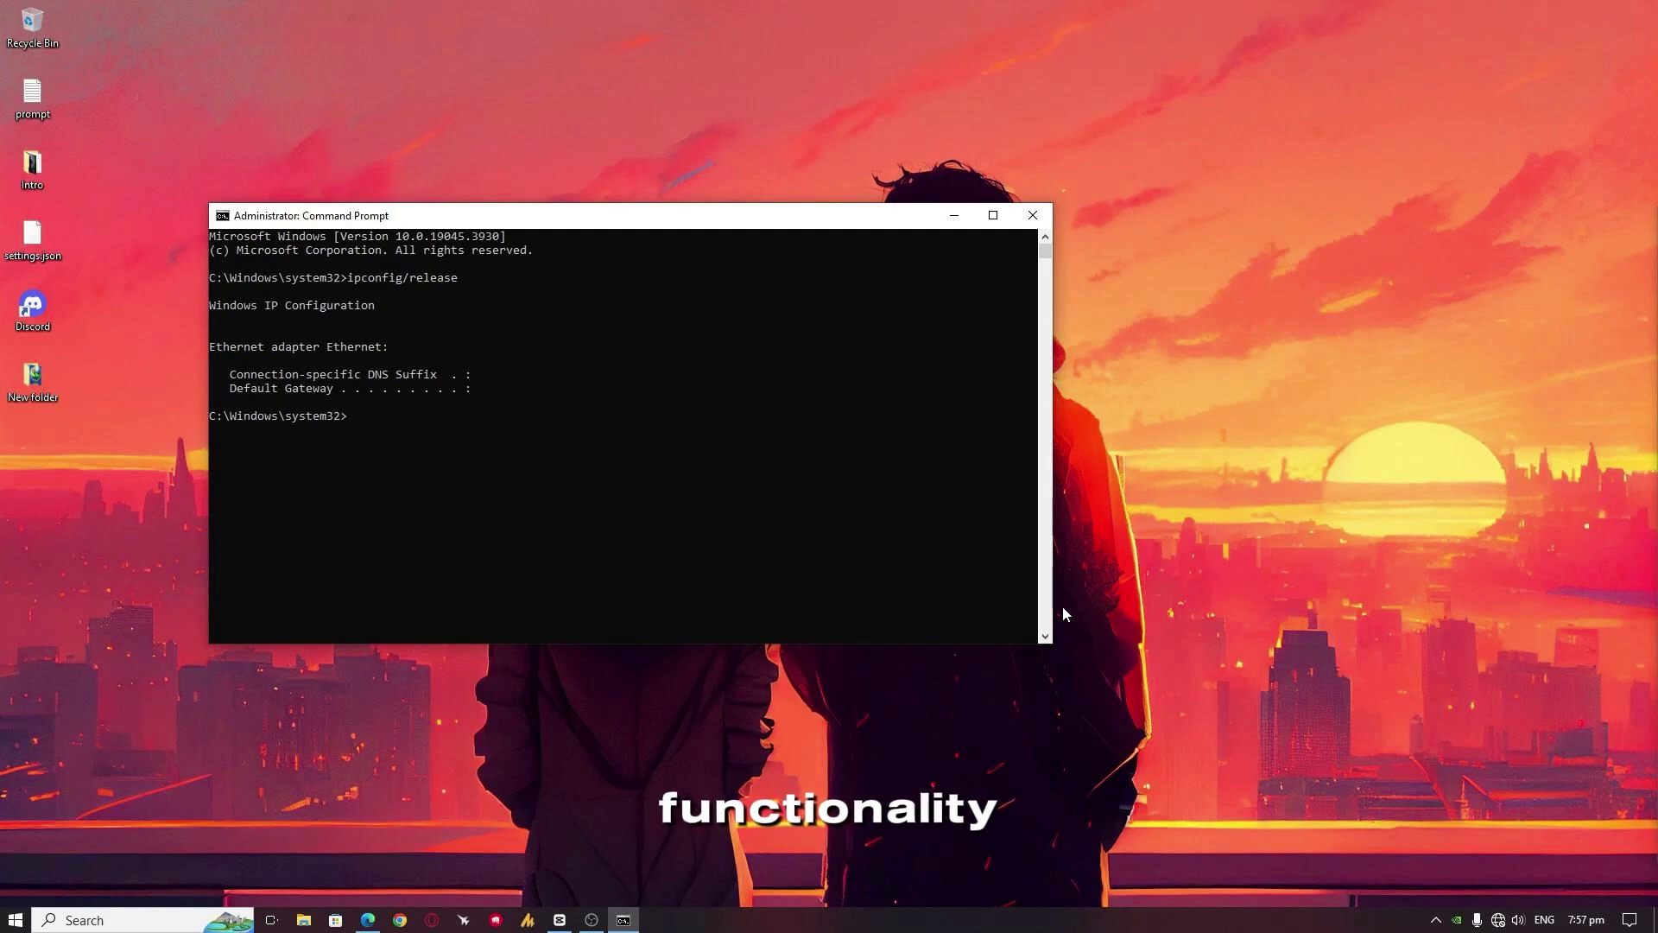
{"action": "type", "text": "ipconfig/ren"}
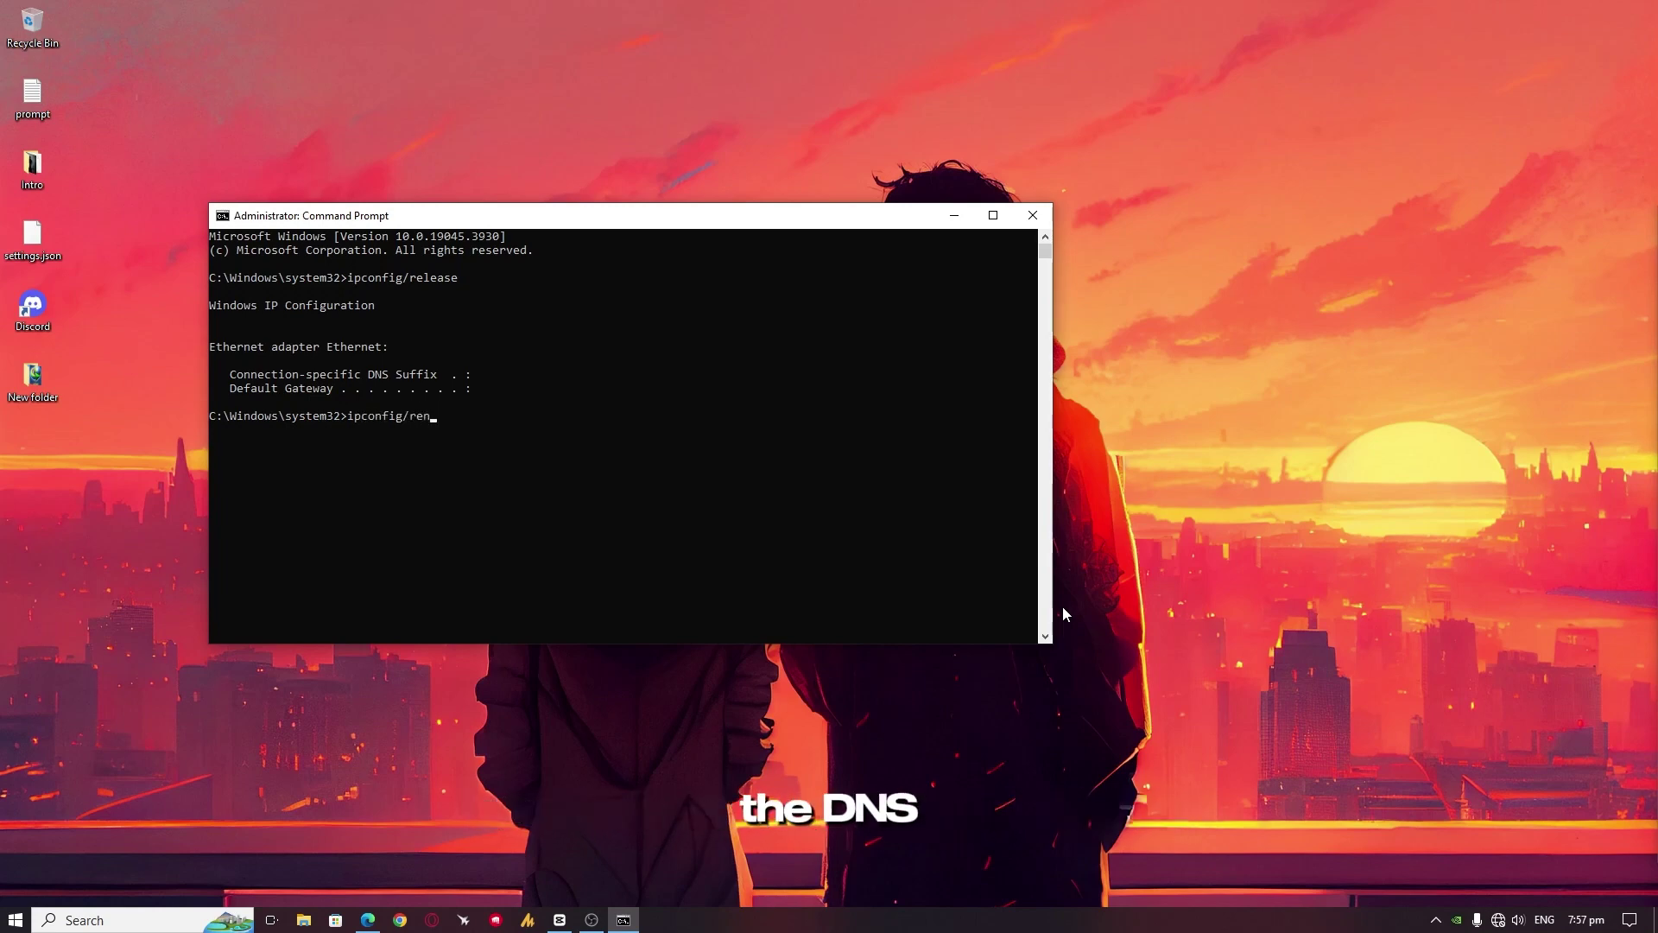
{"action": "type", "text": "ew"}
{"action": "key", "text": "Return"}
Flush the DNS cache with ipconfig /flushdns, re-register DNS, and close Command Prompt
{"action": "type", "text": "ipc"}
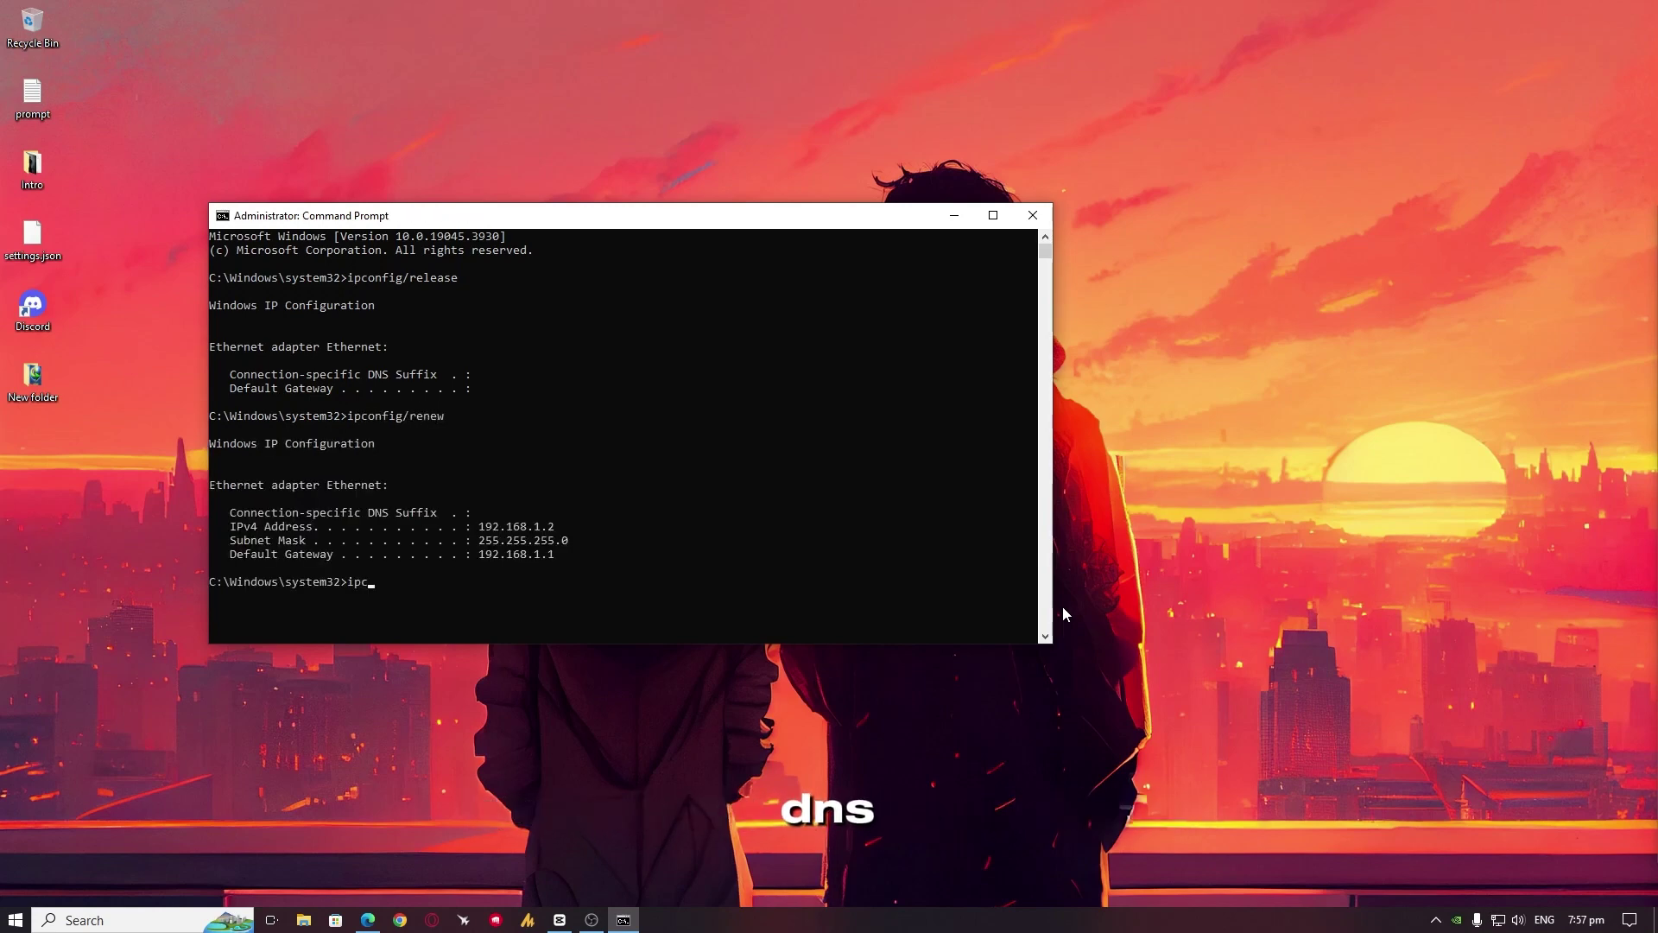
{"action": "type", "text": "onfig/flushdn"}
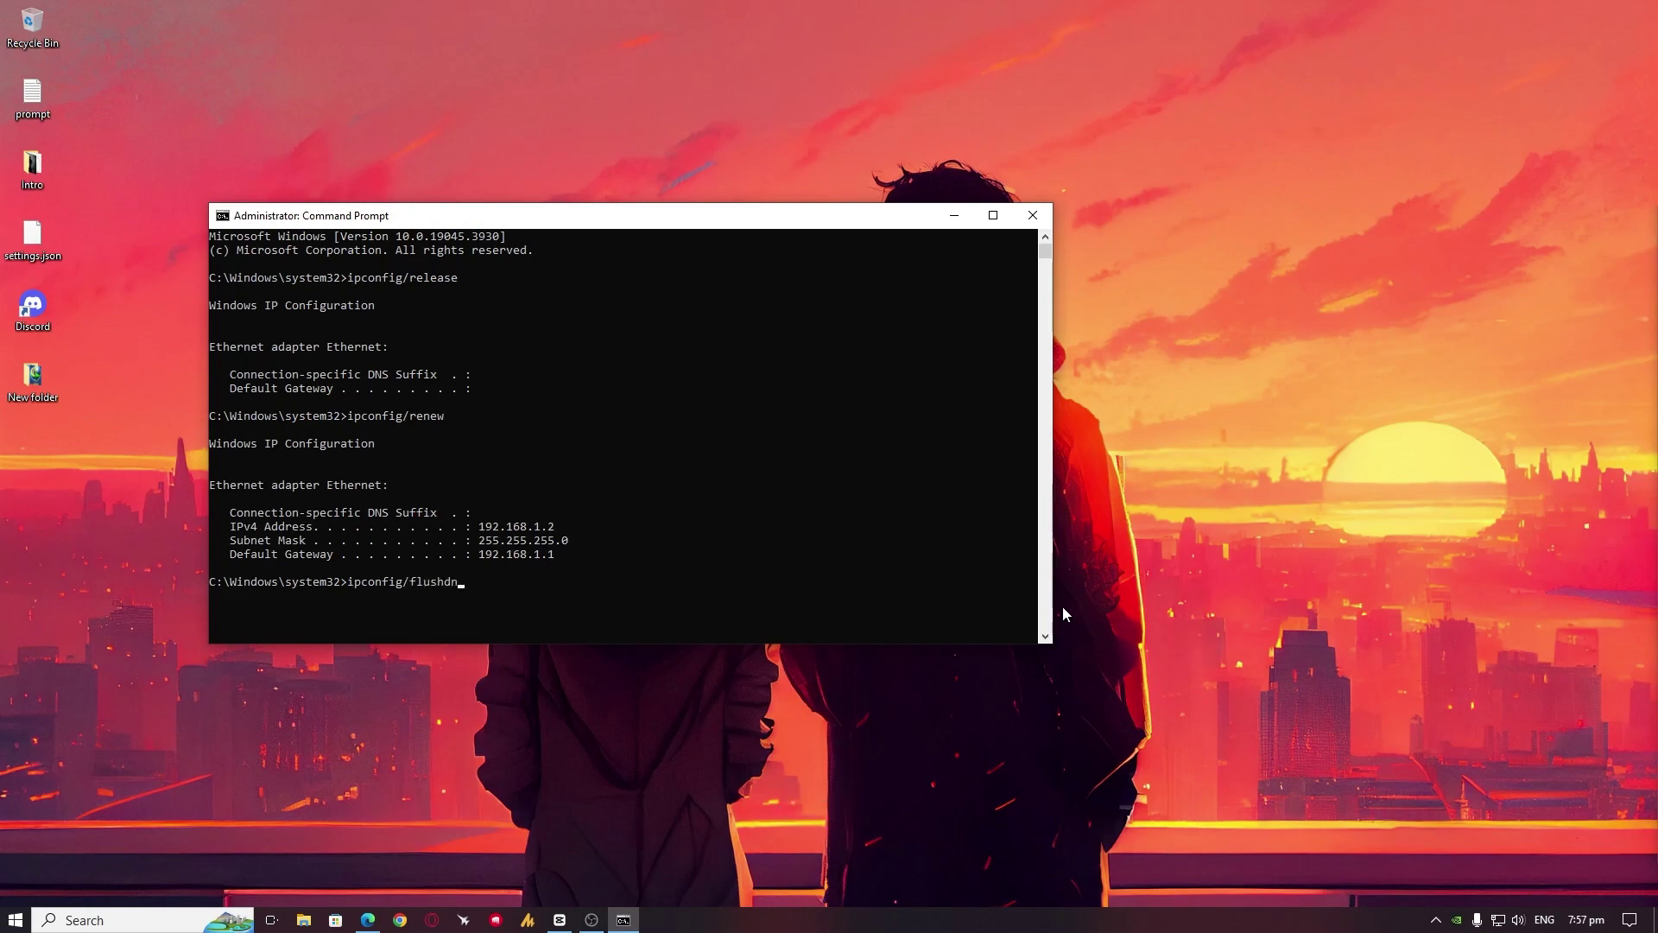
{"action": "type", "text": "s"}
{"action": "key", "text": "Return"}
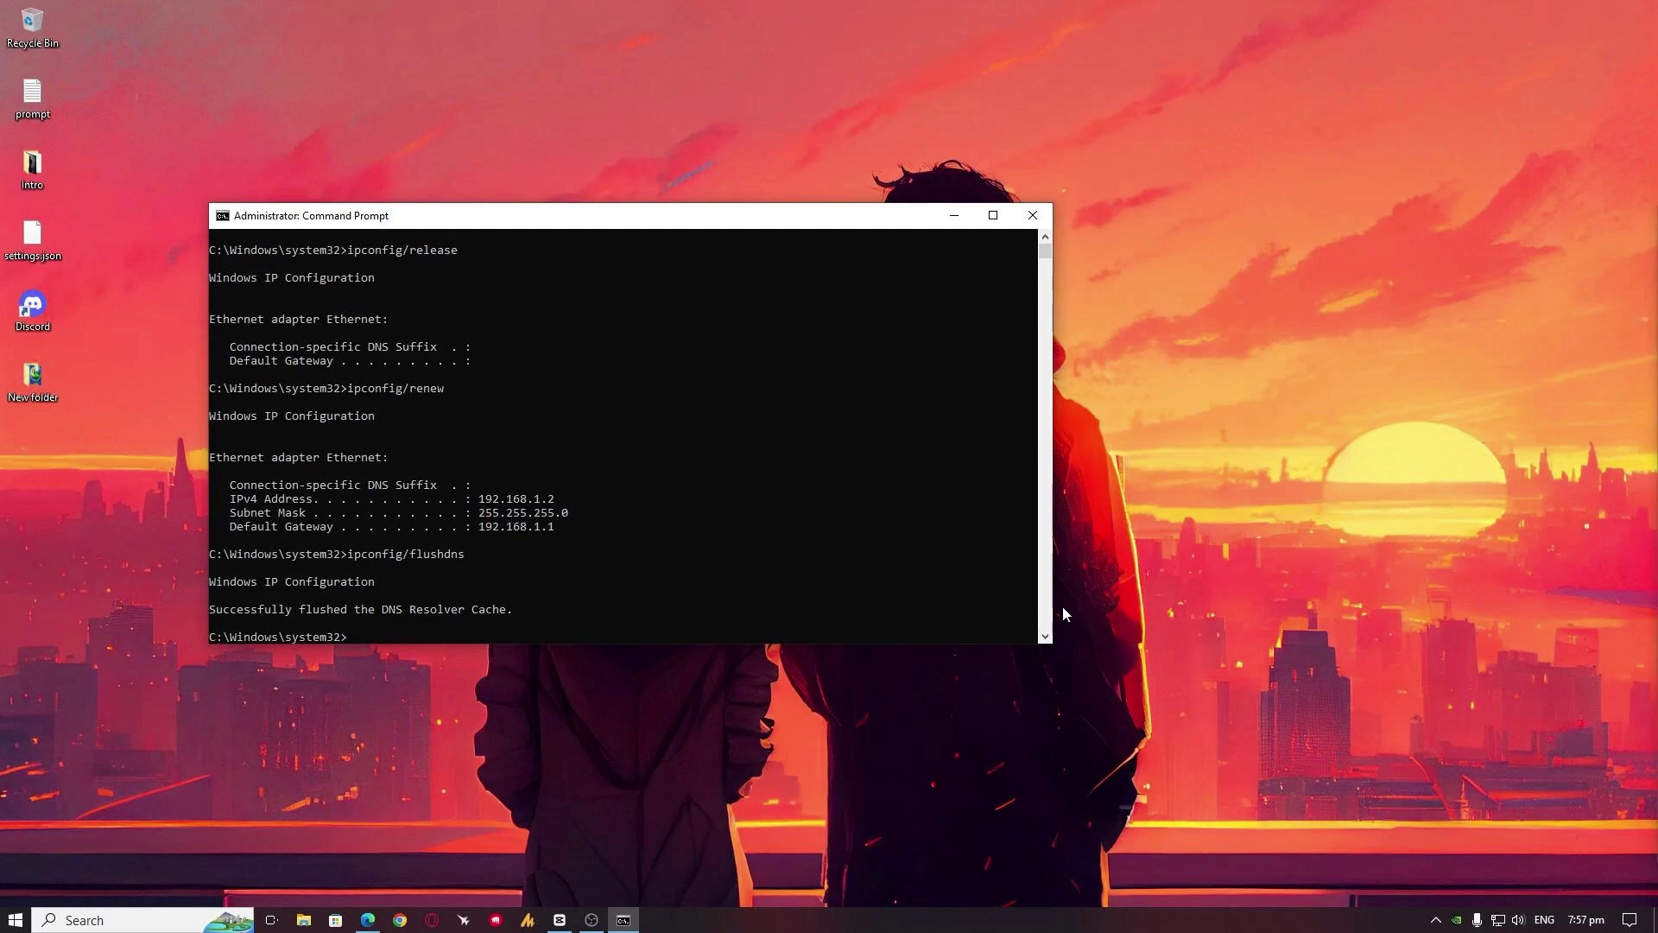
{"action": "type", "text": "ipconfig/"}
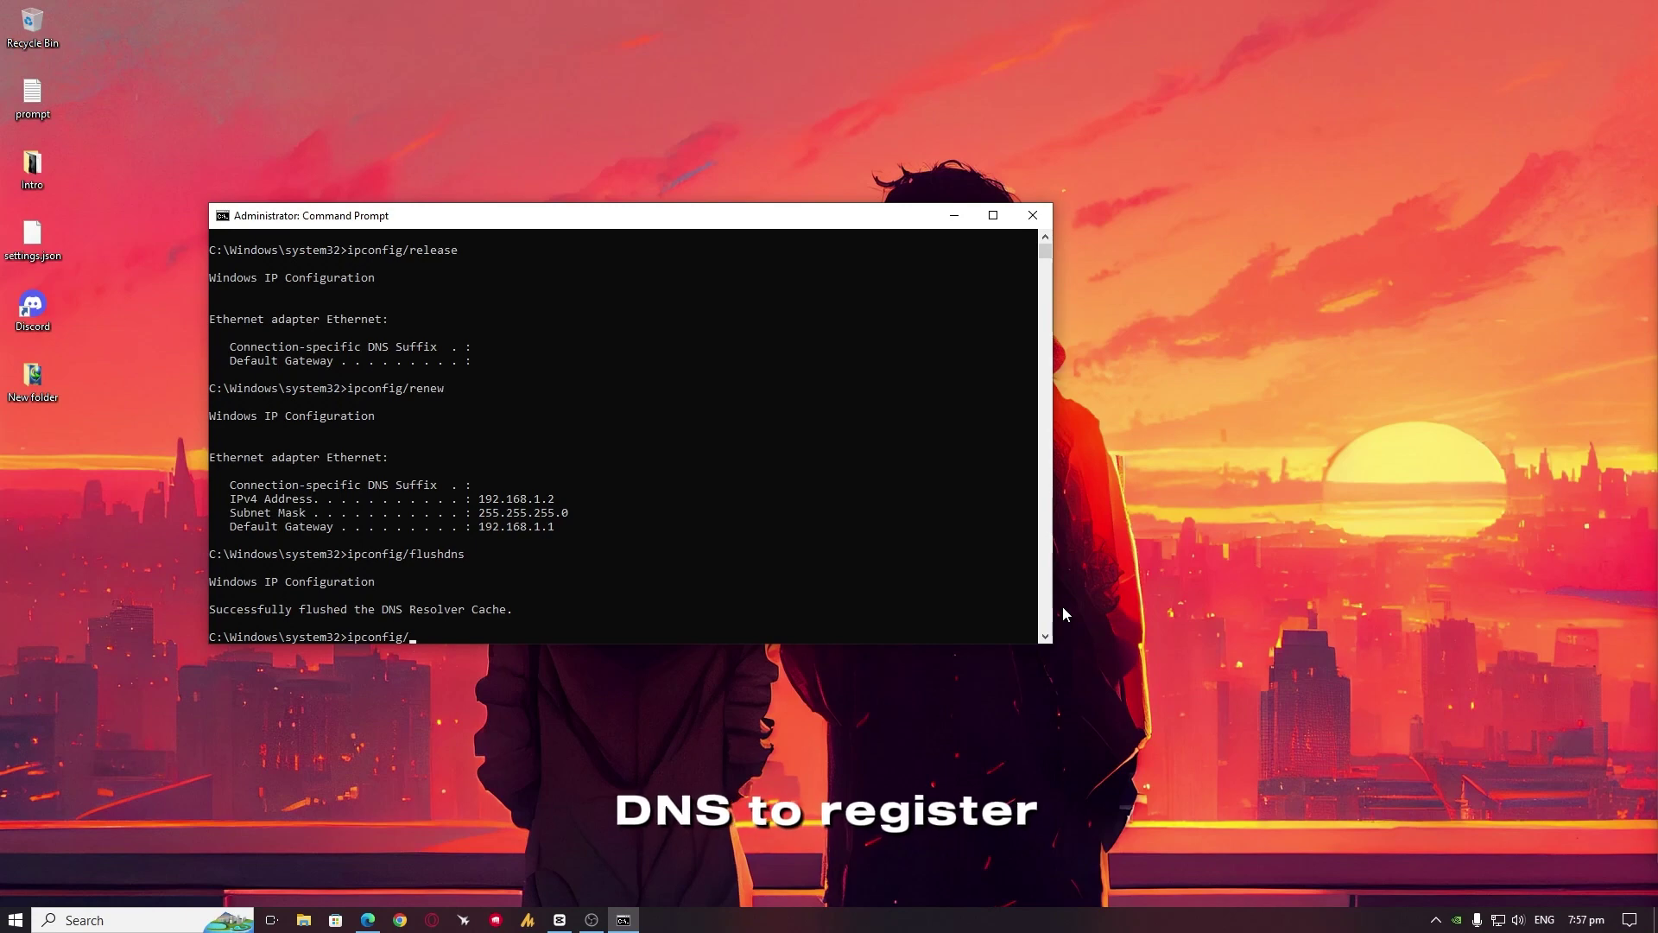
{"action": "type", "text": "f"}
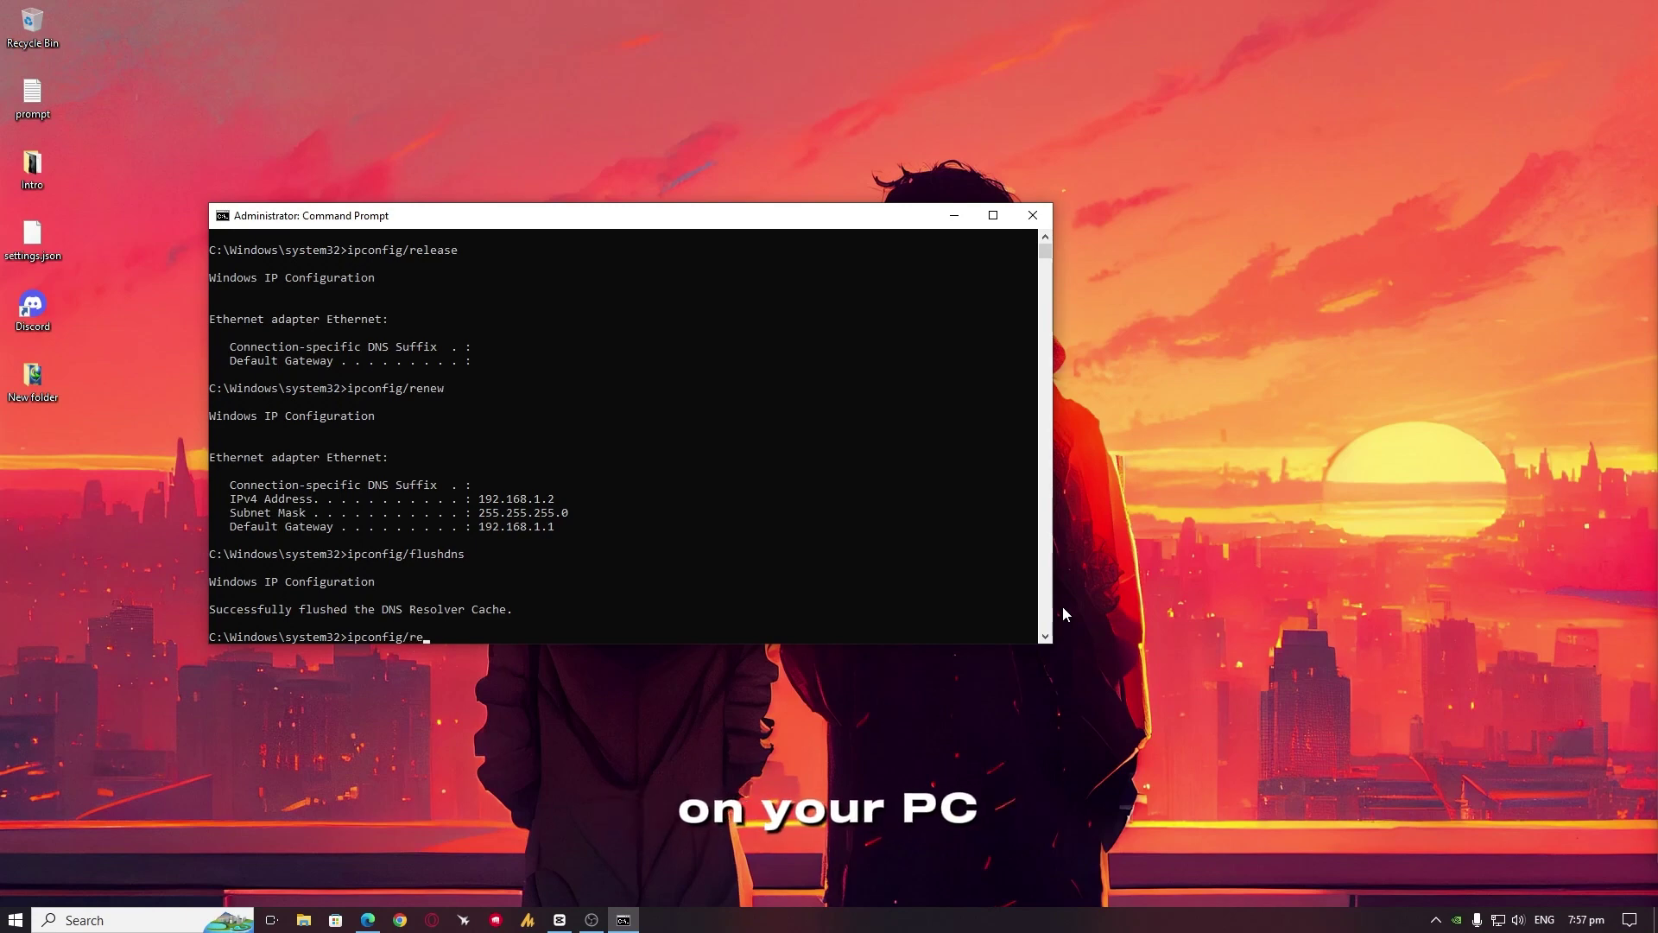
{"action": "type", "text": "egisterdns"}
{"action": "key", "text": "Return"}
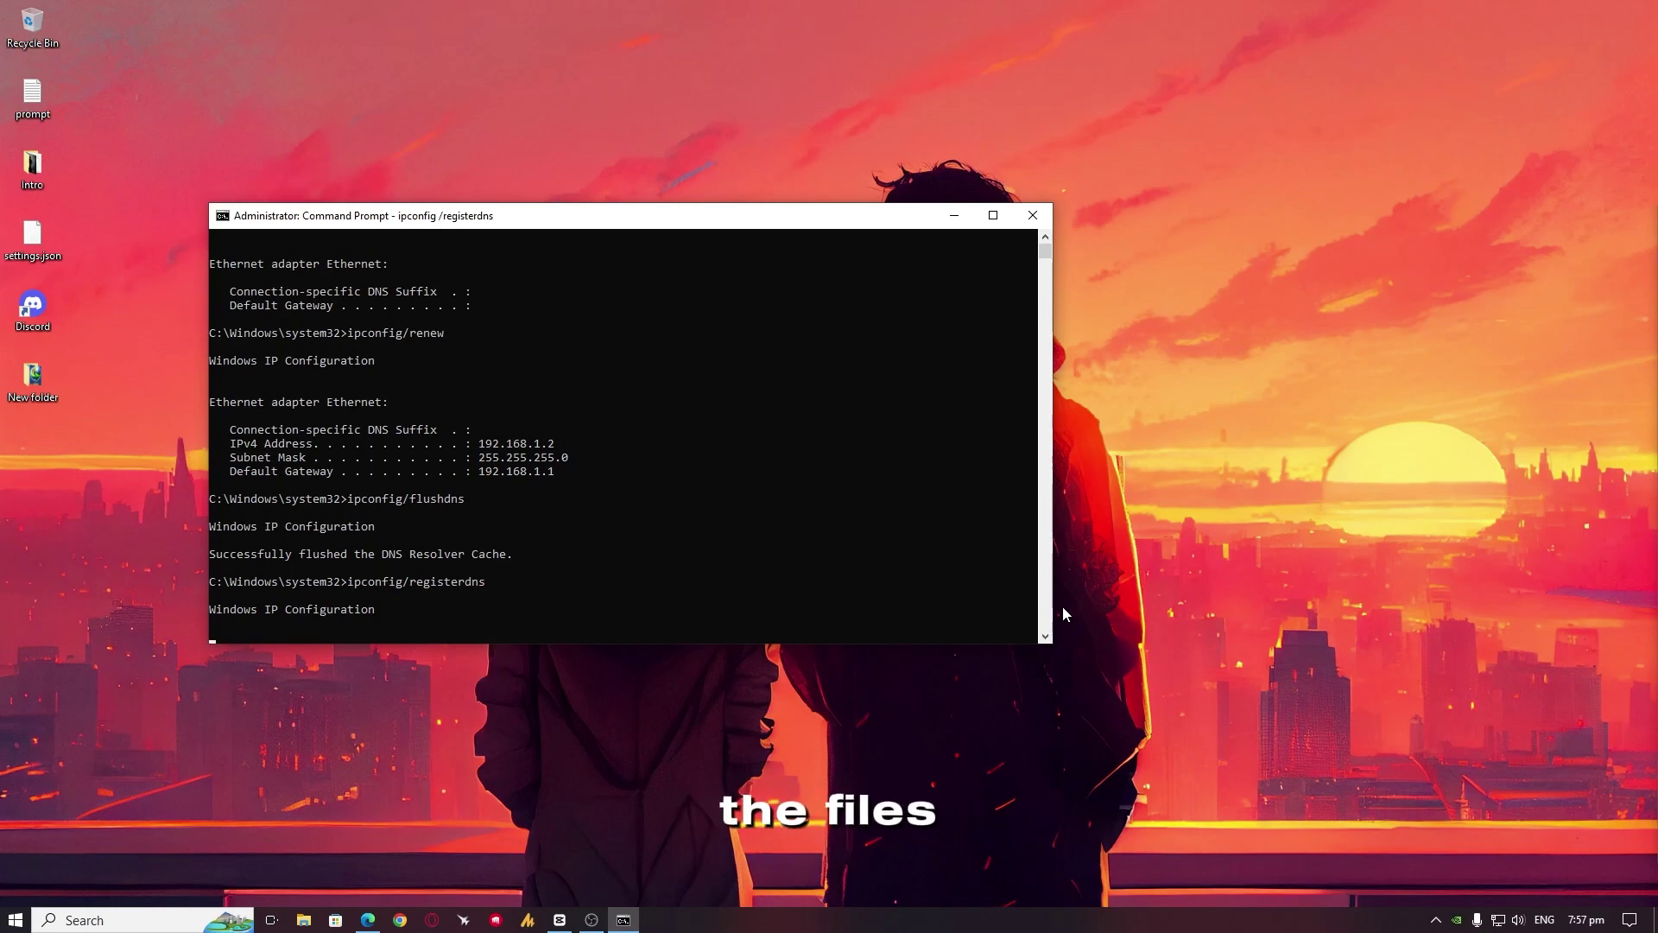
{"action": "key", "text": "alt+F4"}
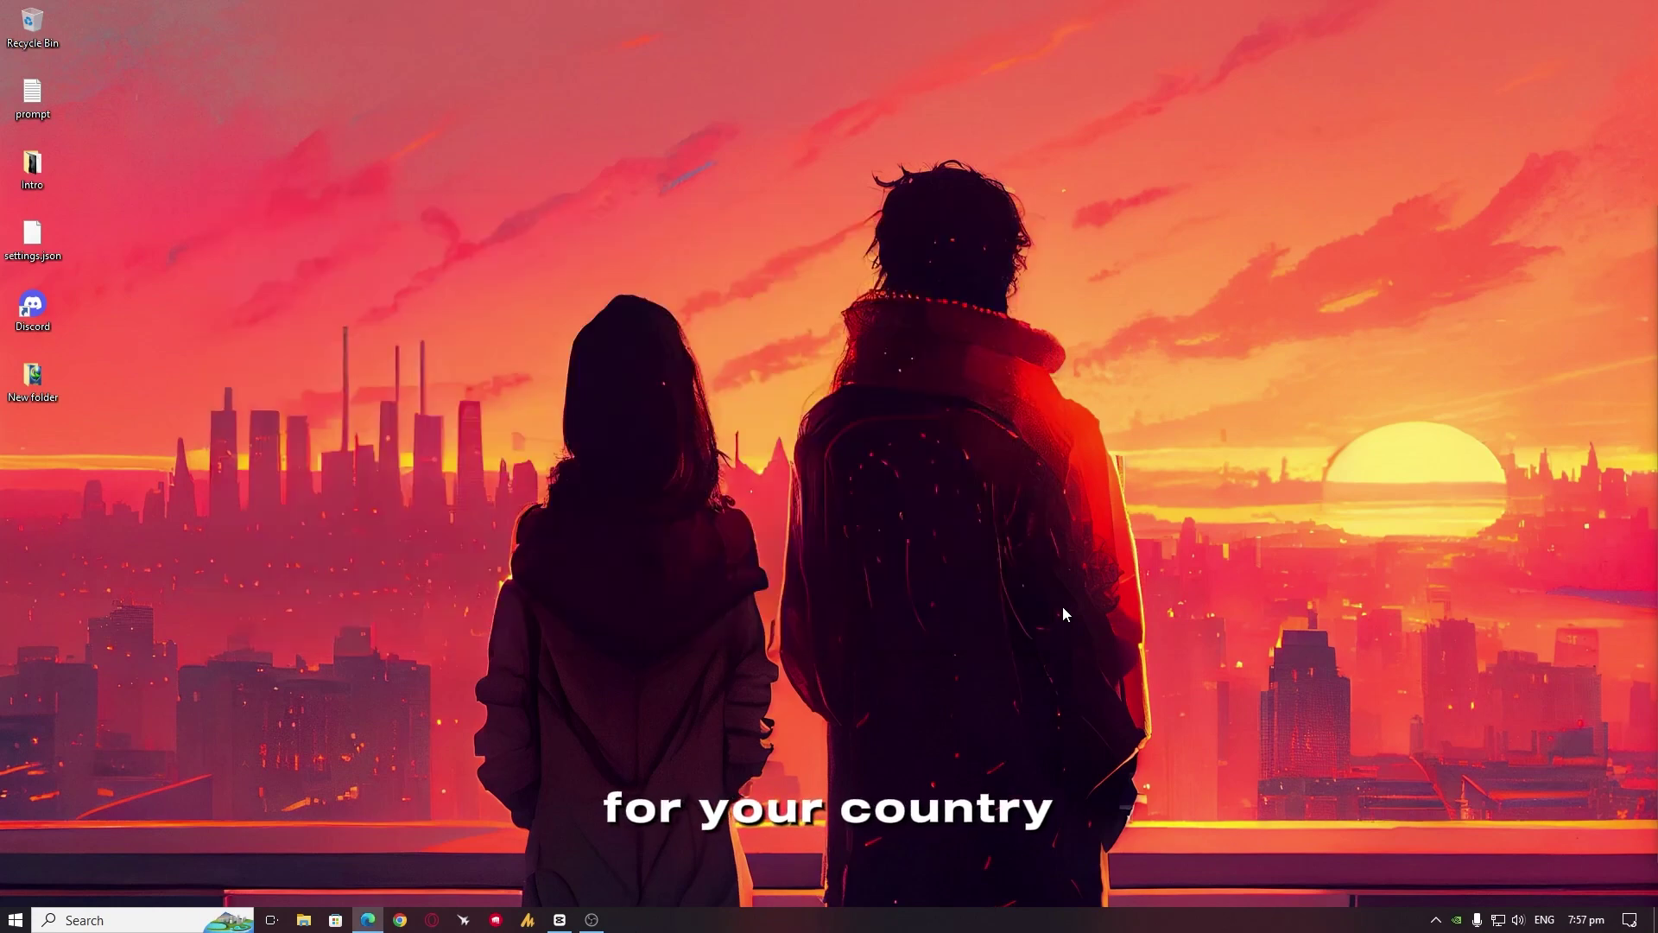
Run Cloudflare WARP as administrator from a 'war' Start menu search
{"action": "left_click", "coordinate": [172, 920]}
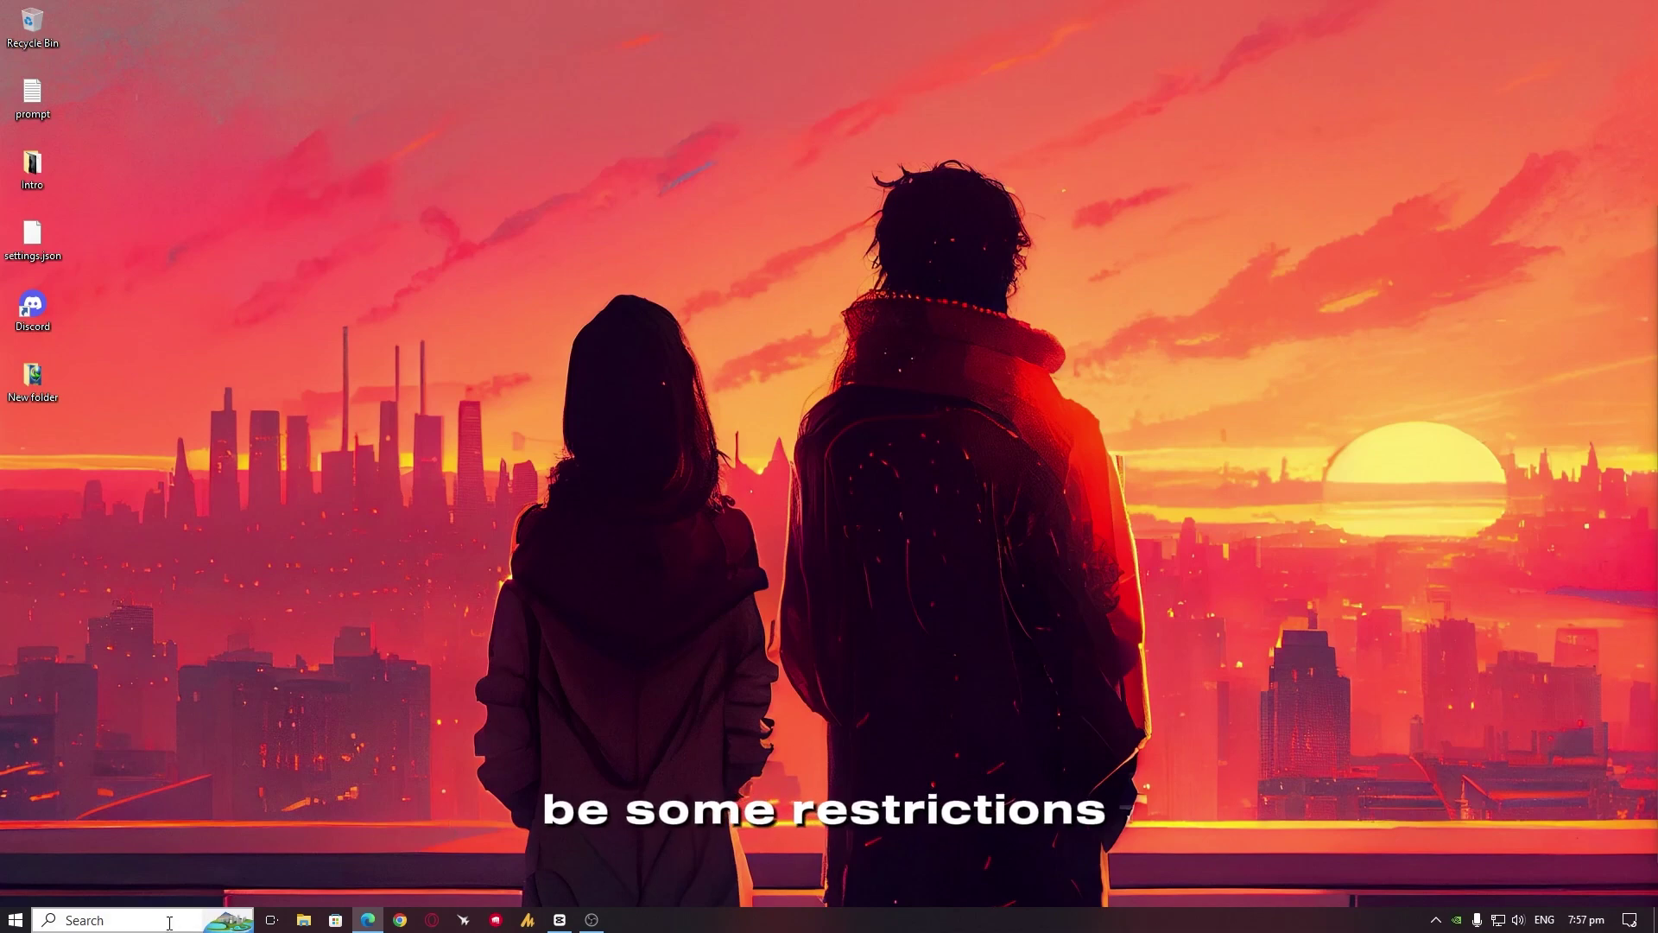
{"action": "type", "text": "war"}
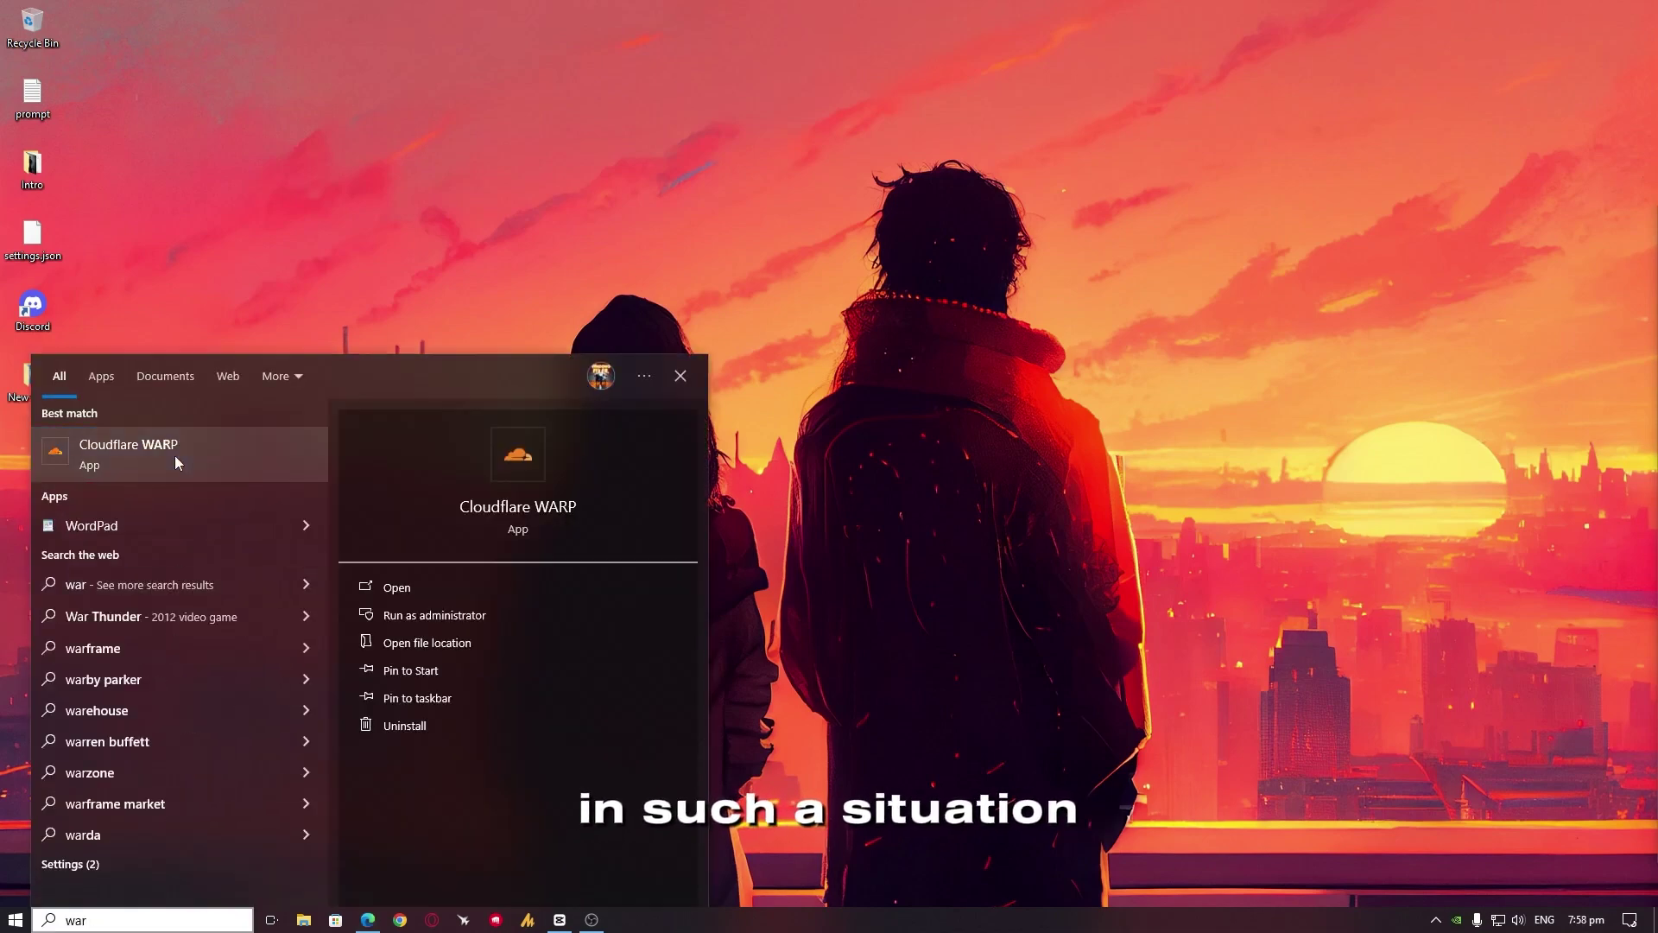
{"action": "right_click", "coordinate": [173, 453]}
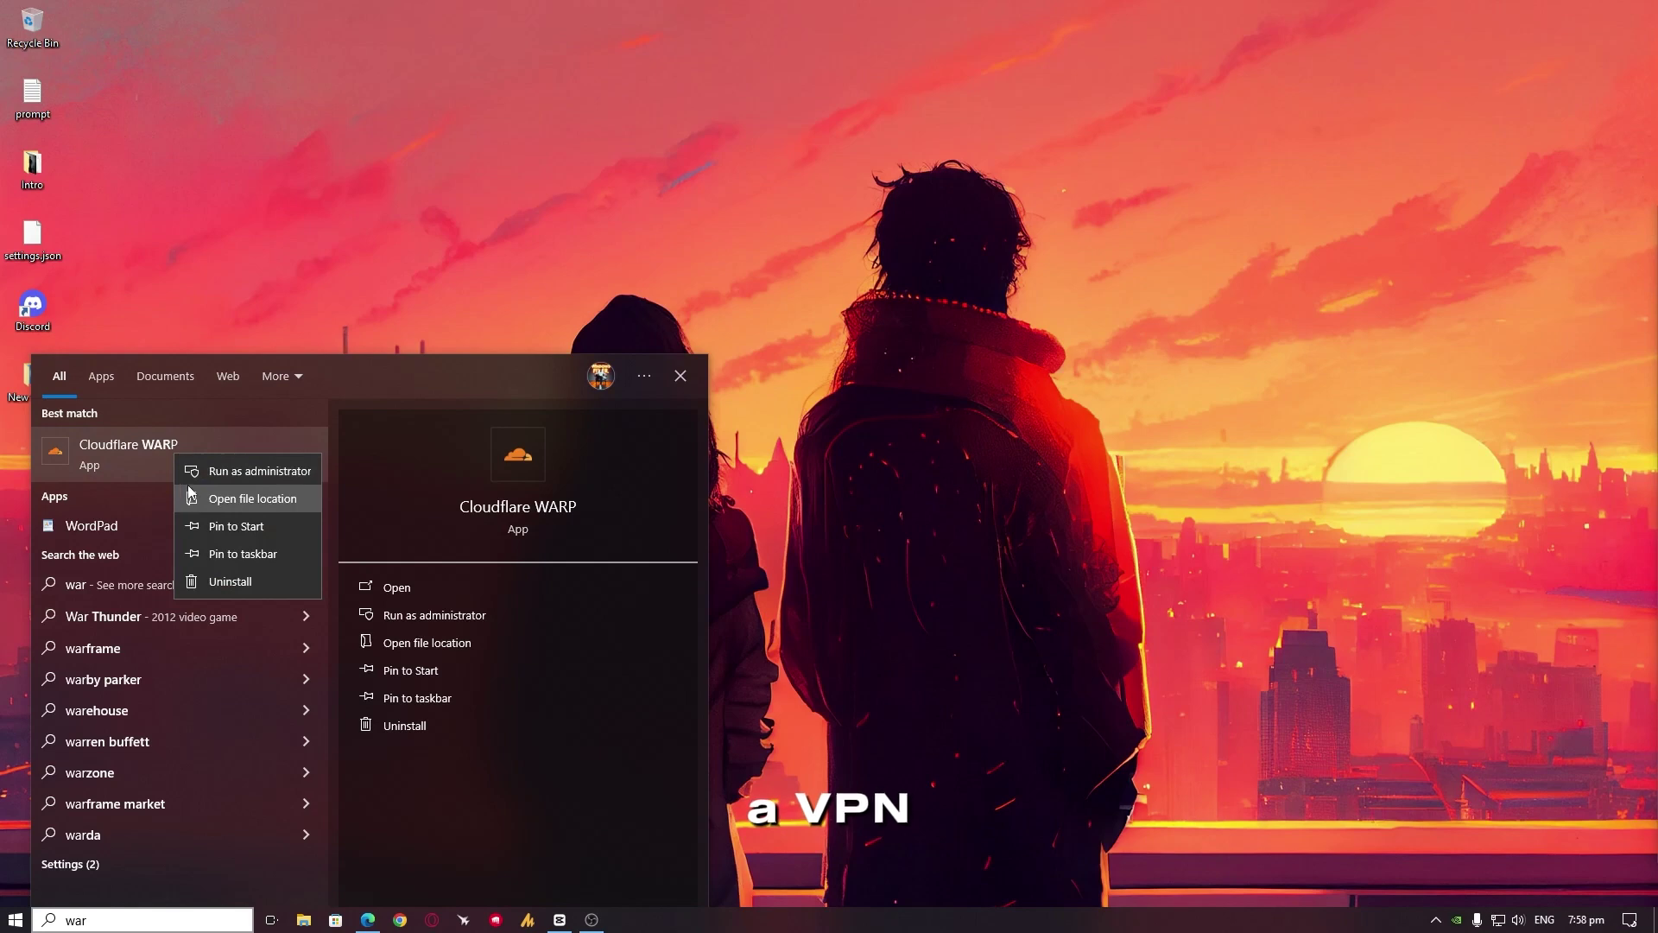
{"action": "left_click", "coordinate": [240, 469]}
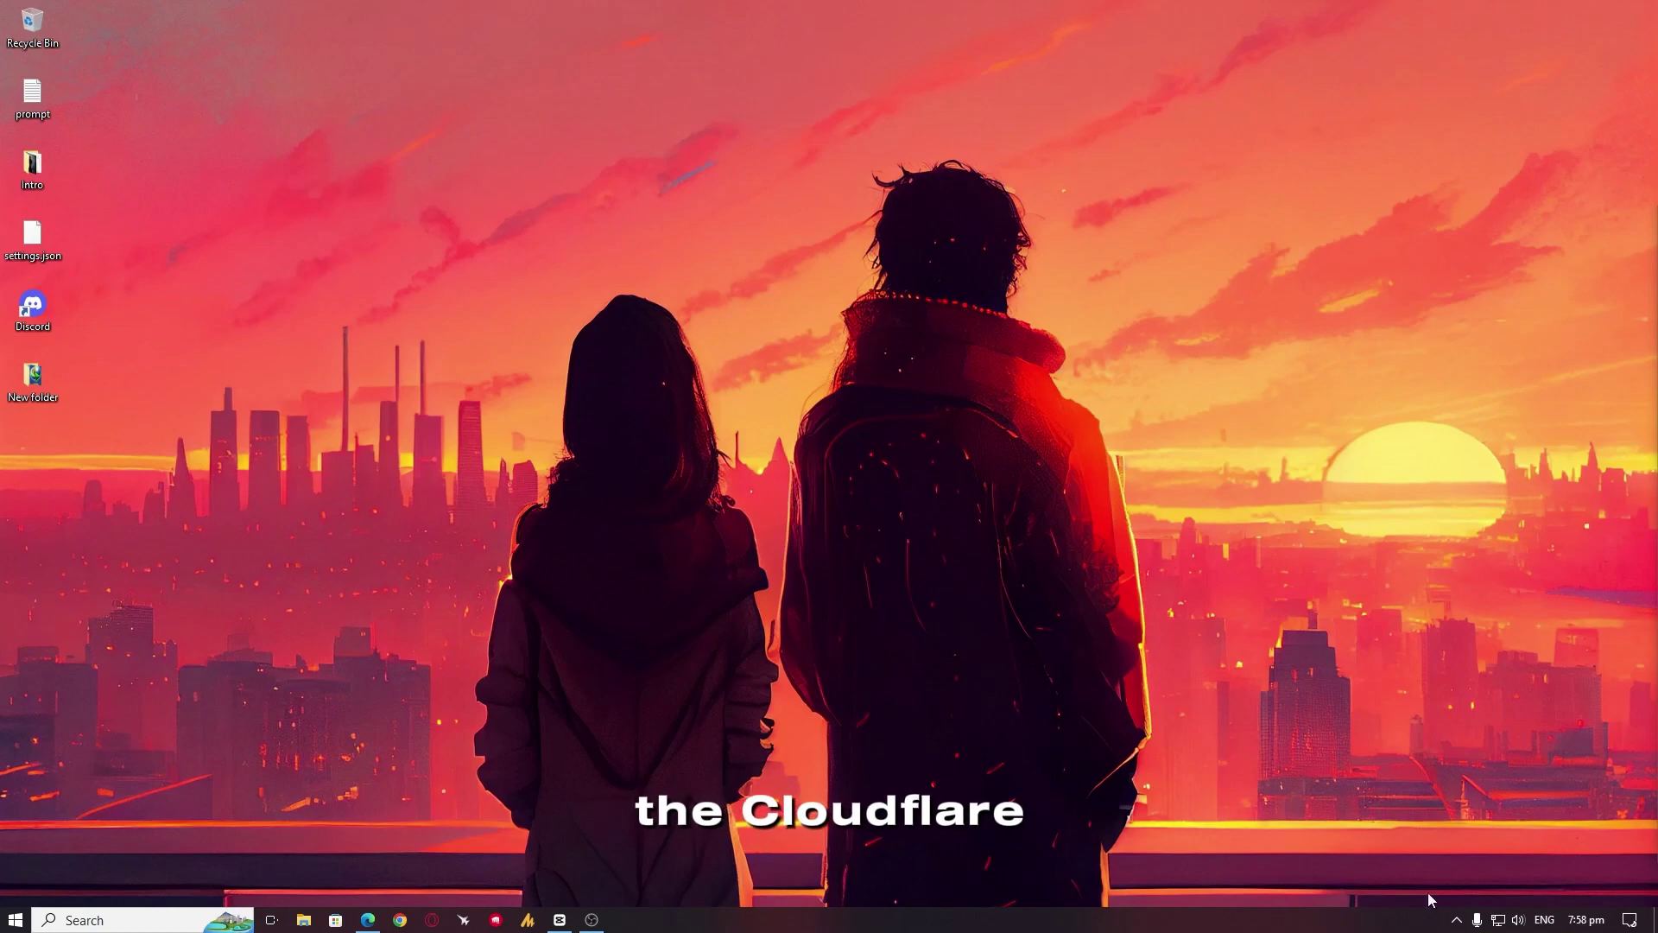
{"action": "left_click", "coordinate": [1456, 920]}
Switch the Cloudflare WARP connection on from its tray panel and check the gear menu options
{"action": "left_click", "coordinate": [1461, 859]}
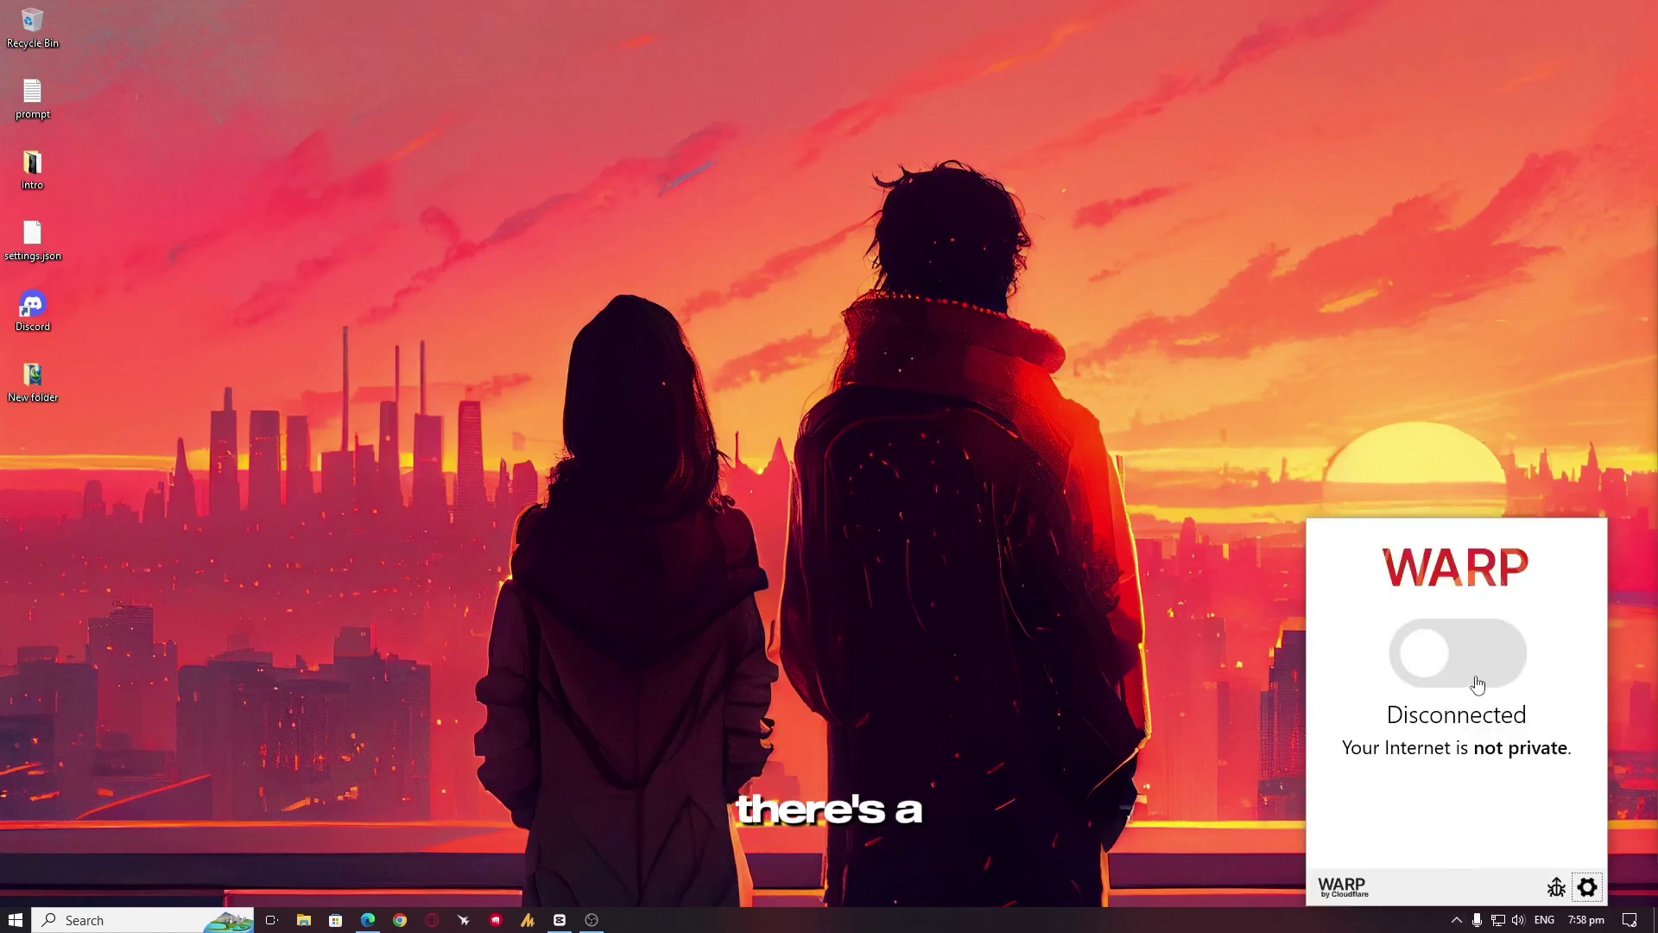
{"action": "left_click", "coordinate": [1469, 680]}
{"action": "left_click", "coordinate": [1588, 886]}
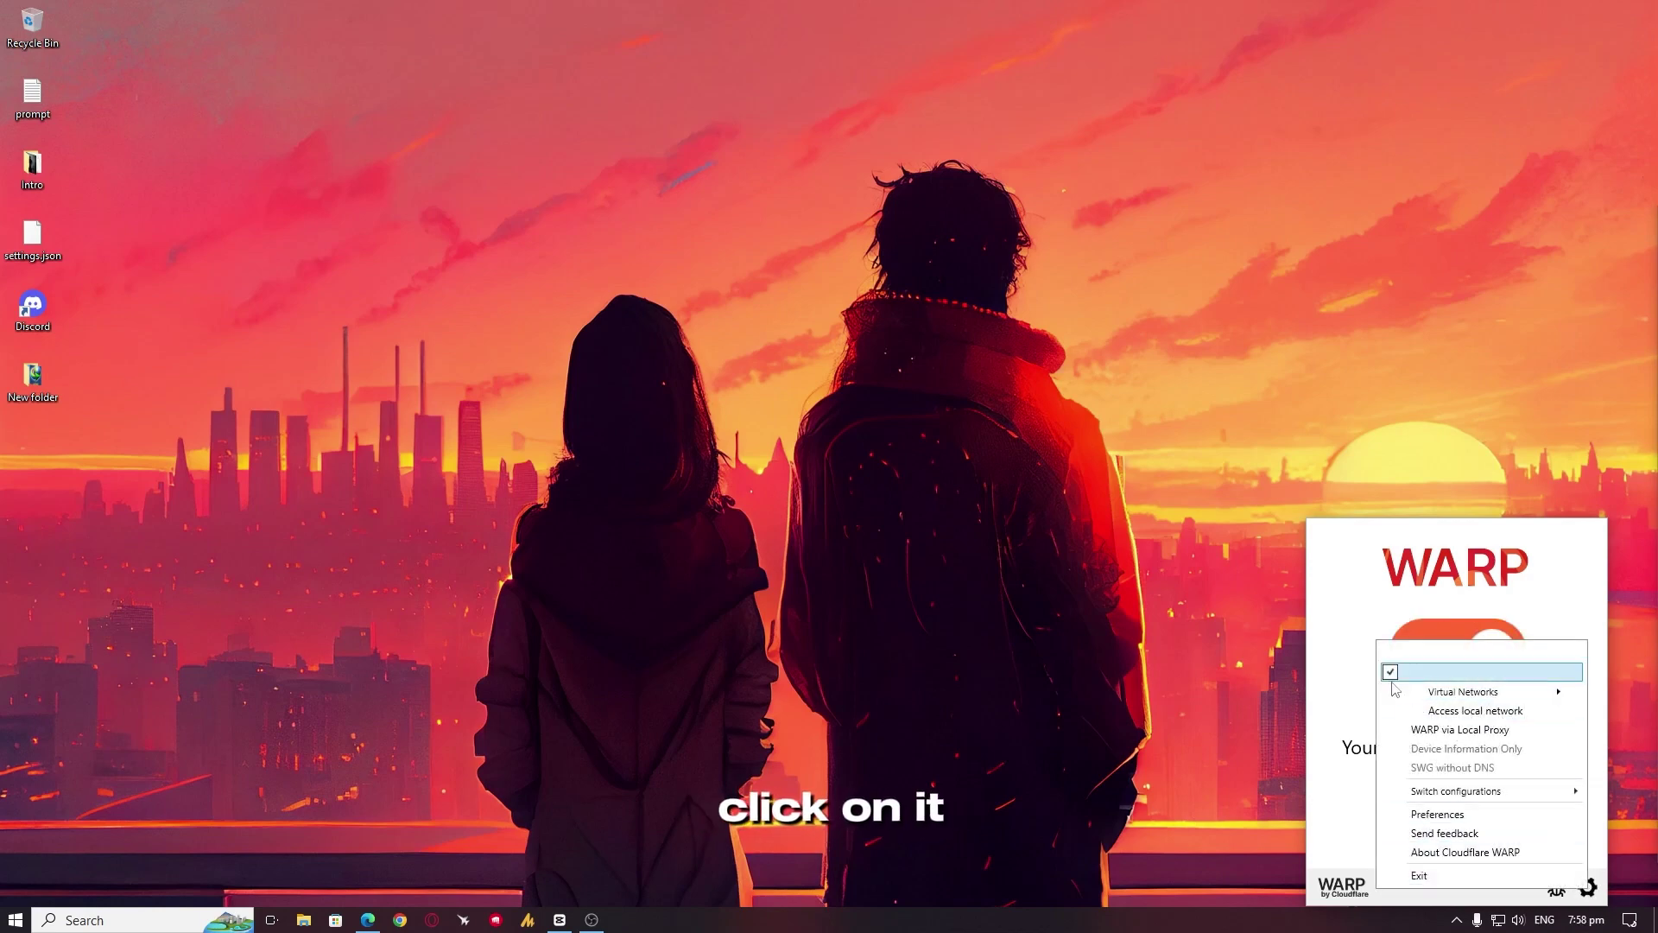
{"action": "left_click", "coordinate": [1426, 675]}
{"action": "left_click", "coordinate": [1507, 682]}
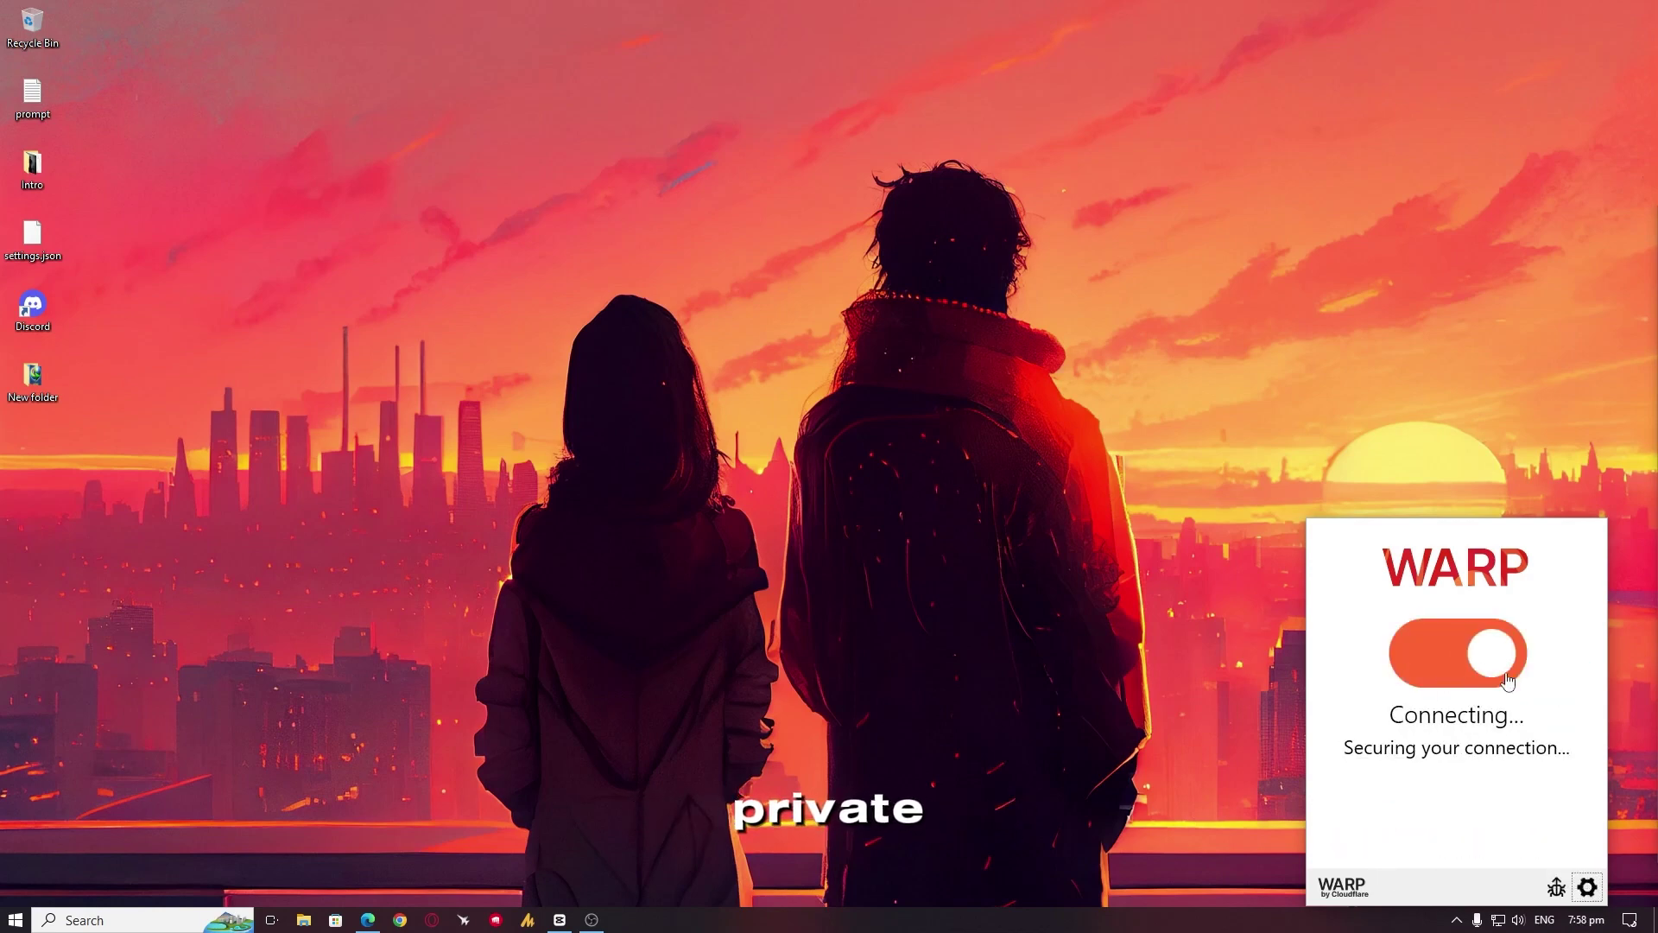
{"action": "left_click", "coordinate": [1587, 887]}
{"action": "left_click", "coordinate": [1401, 781]}
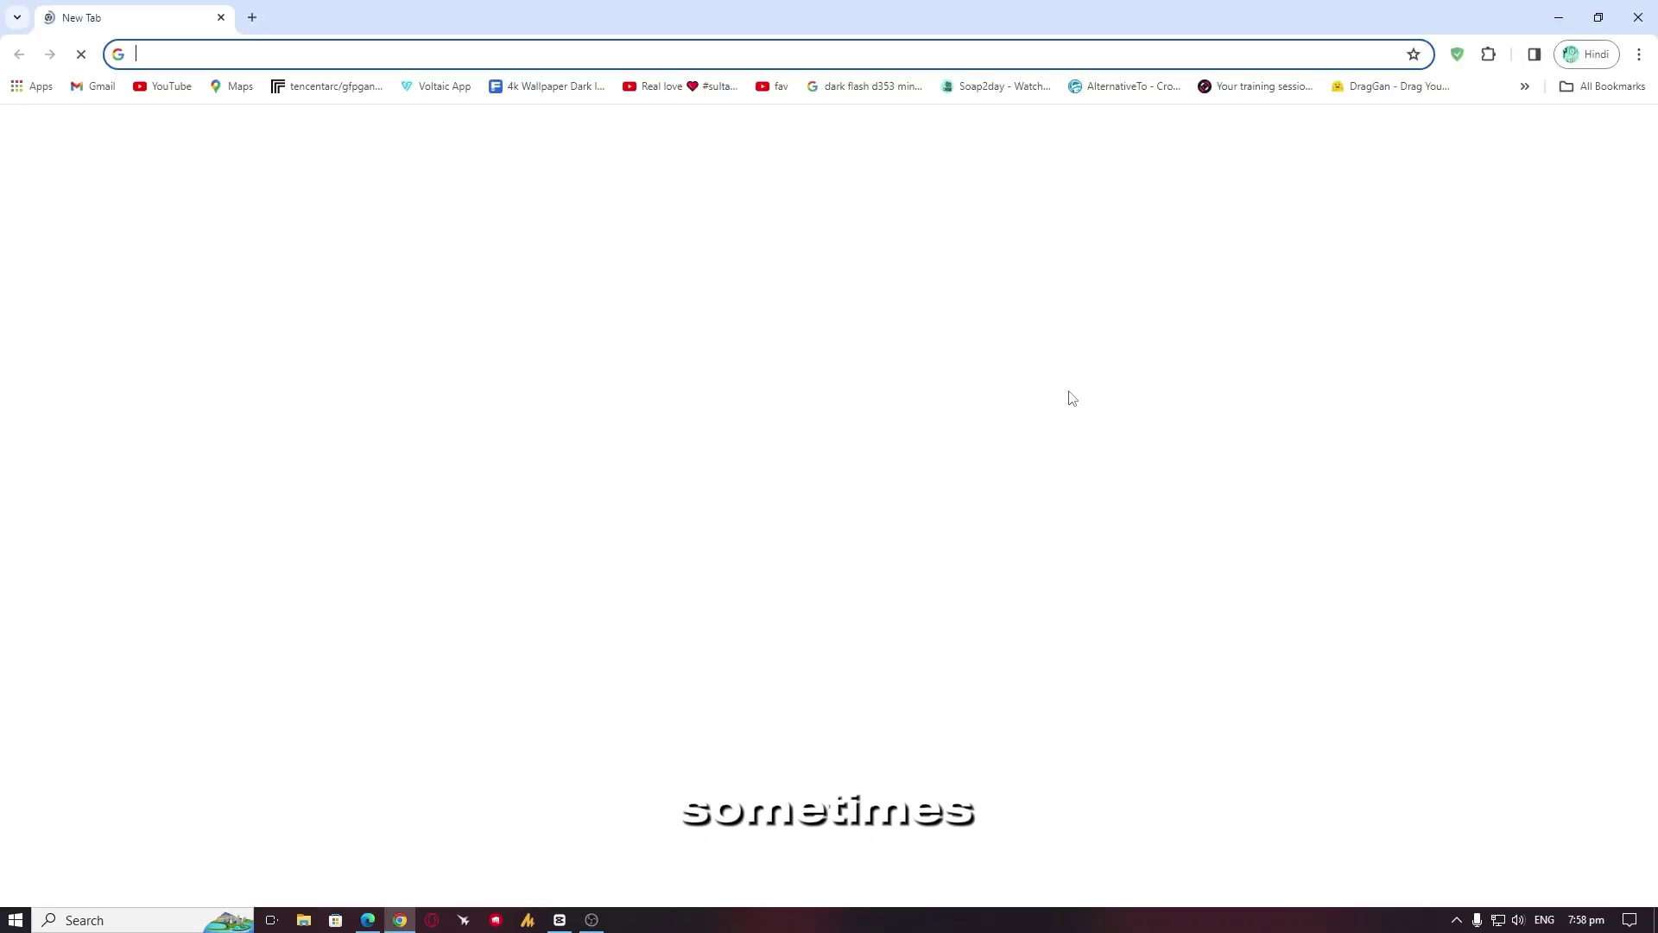
Open Chrome's Clear browsing data dialog from History with the time range set to All time
{"action": "left_click", "coordinate": [1638, 54]}
{"action": "mouse_move", "coordinate": [1425, 246]}
{"action": "left_click", "coordinate": [933, 246]}
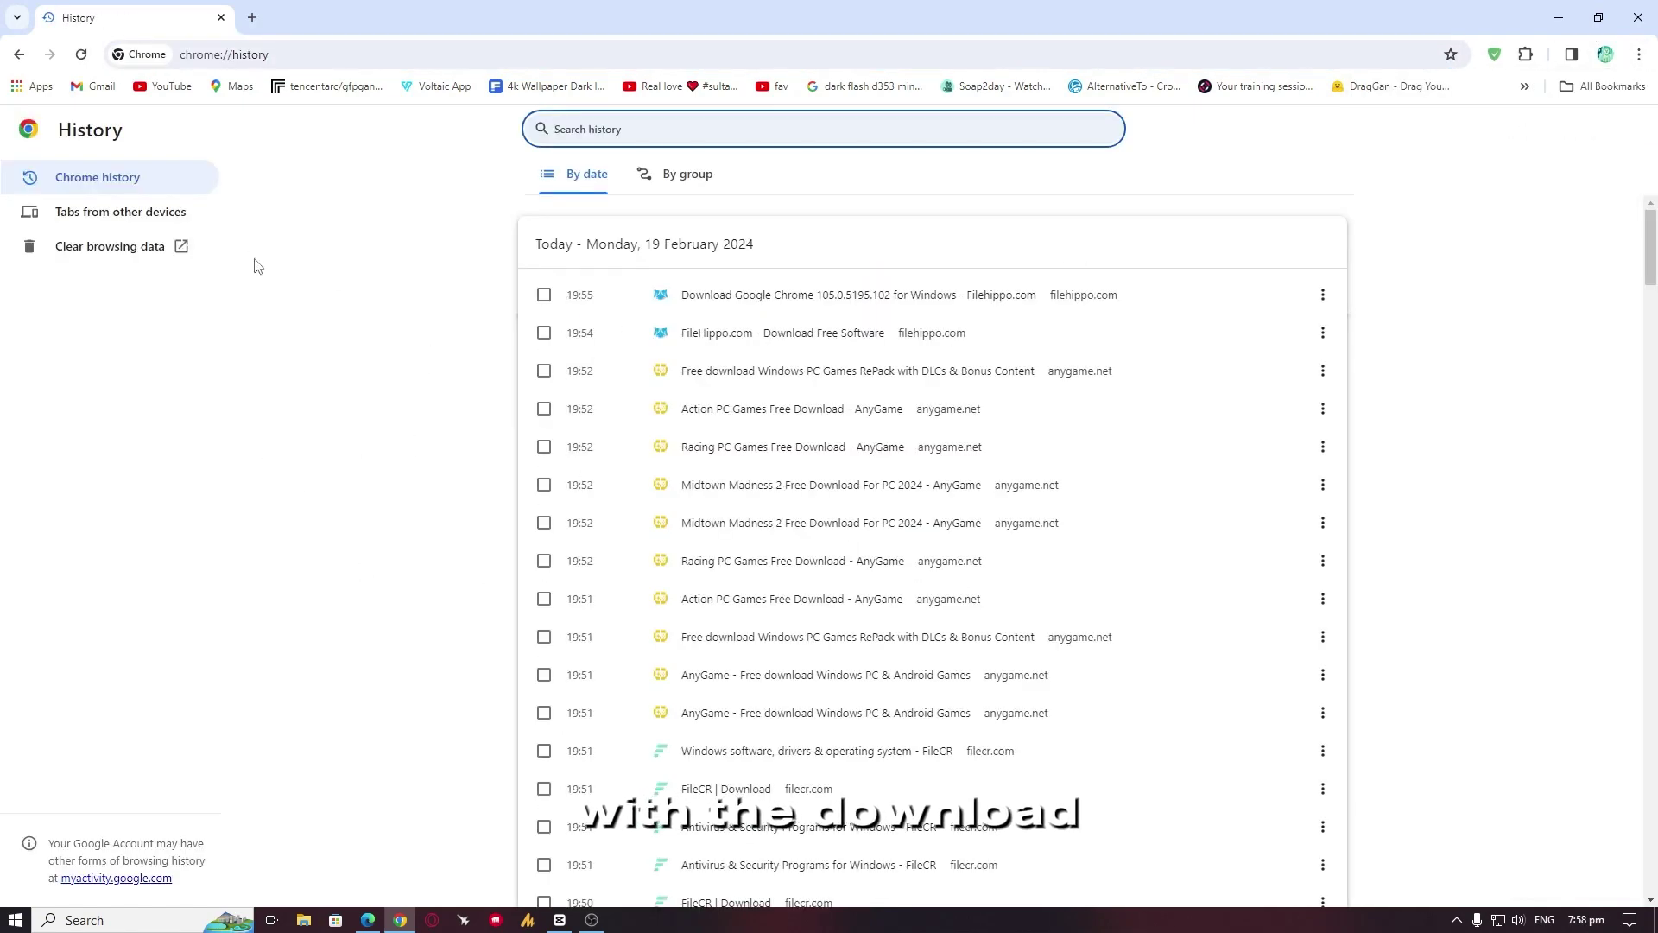
{"action": "left_click", "coordinate": [97, 248]}
{"action": "left_click", "coordinate": [760, 338]}
{"action": "left_click", "coordinate": [764, 338]}
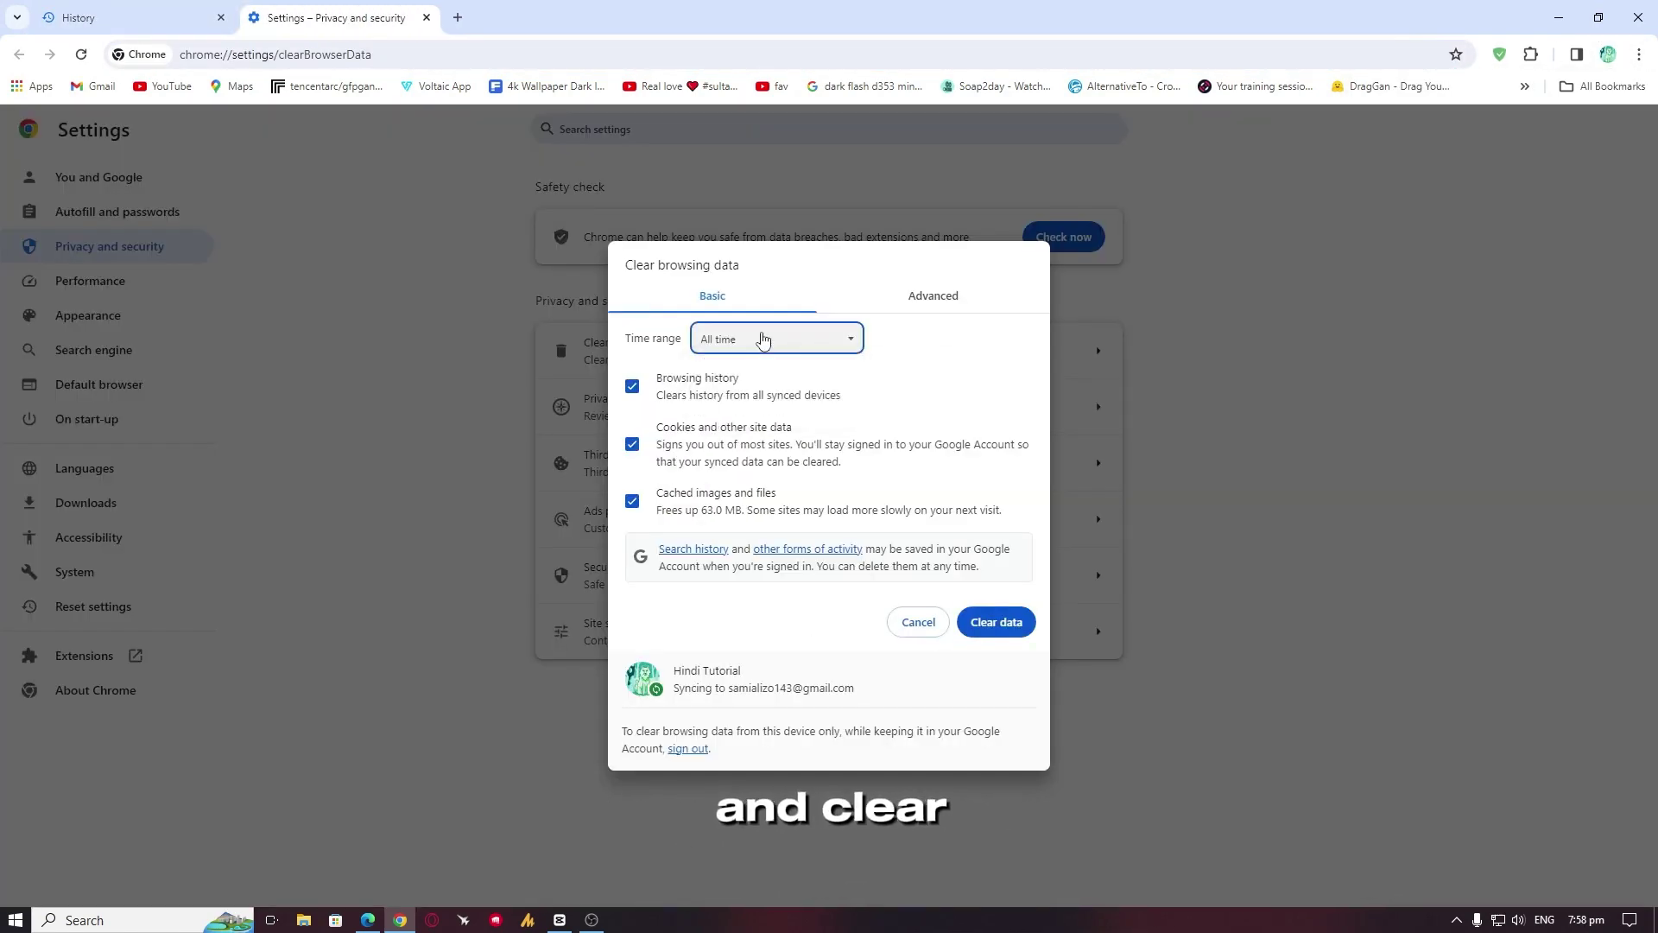
On the Advanced tab, tick passwords, auto-fill, site settings and hosted app data, then clear
{"action": "left_click", "coordinate": [918, 304]}
{"action": "left_click", "coordinate": [701, 345]}
{"action": "left_click", "coordinate": [761, 425]}
{"action": "scroll", "coordinate": [761, 425], "scroll_direction": "down", "scroll_amount": 2}
{"action": "left_click", "coordinate": [738, 448]}
{"action": "left_click", "coordinate": [737, 489]}
{"action": "left_click", "coordinate": [740, 531]}
{"action": "left_click", "coordinate": [741, 570]}
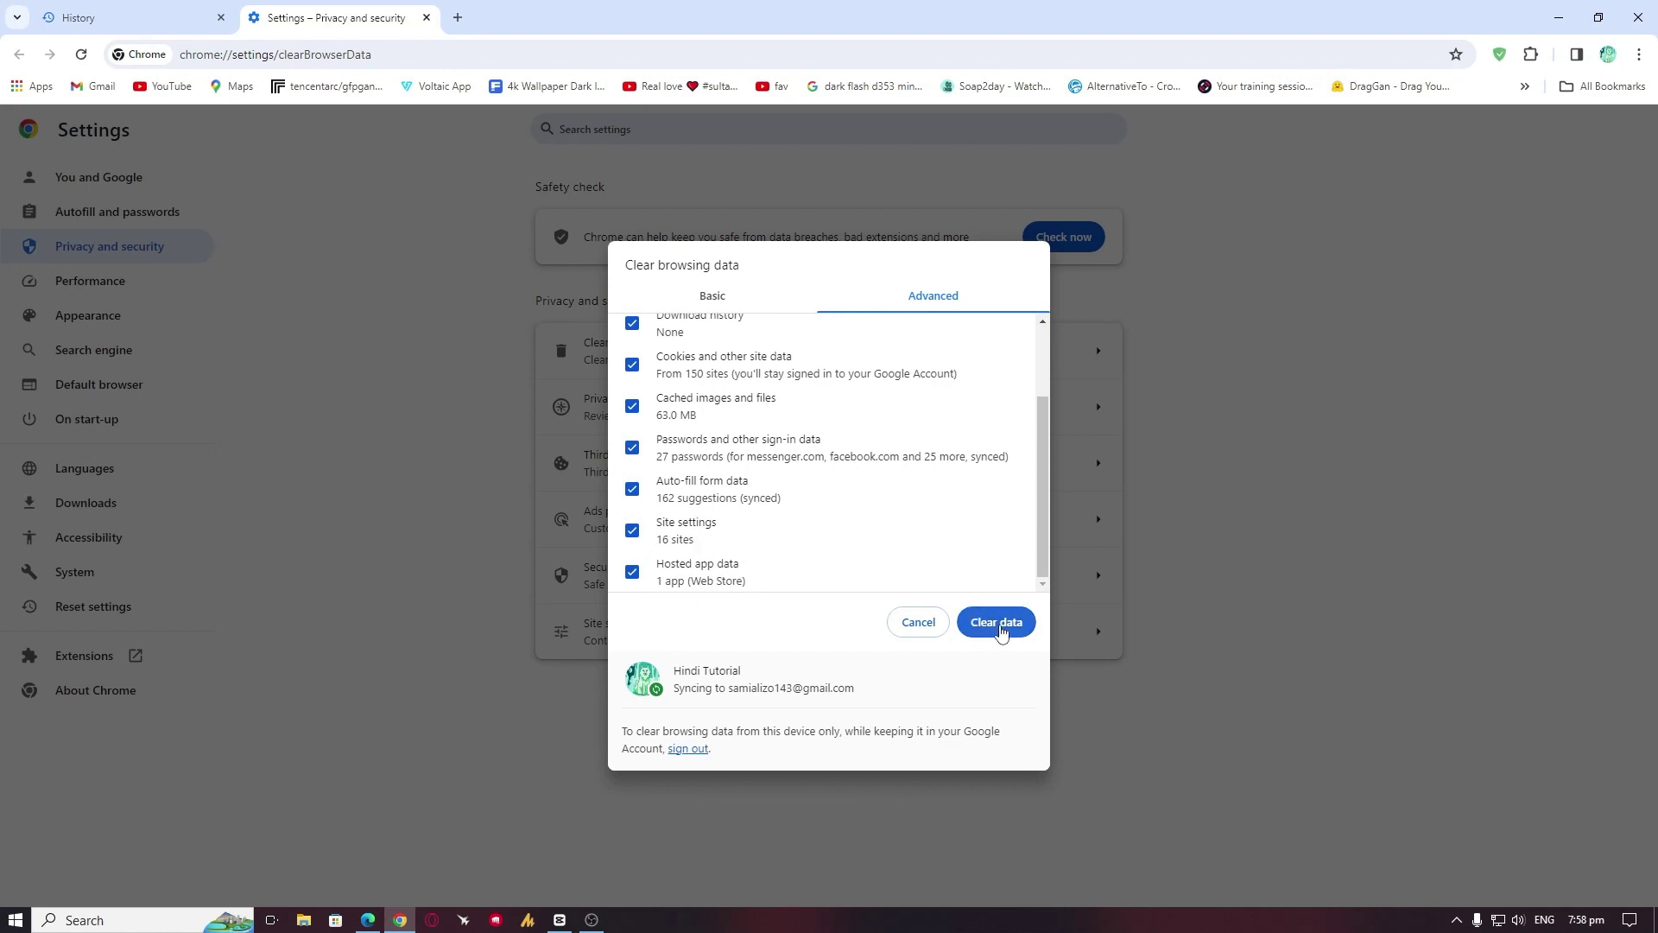
{"action": "left_click", "coordinate": [996, 621]}
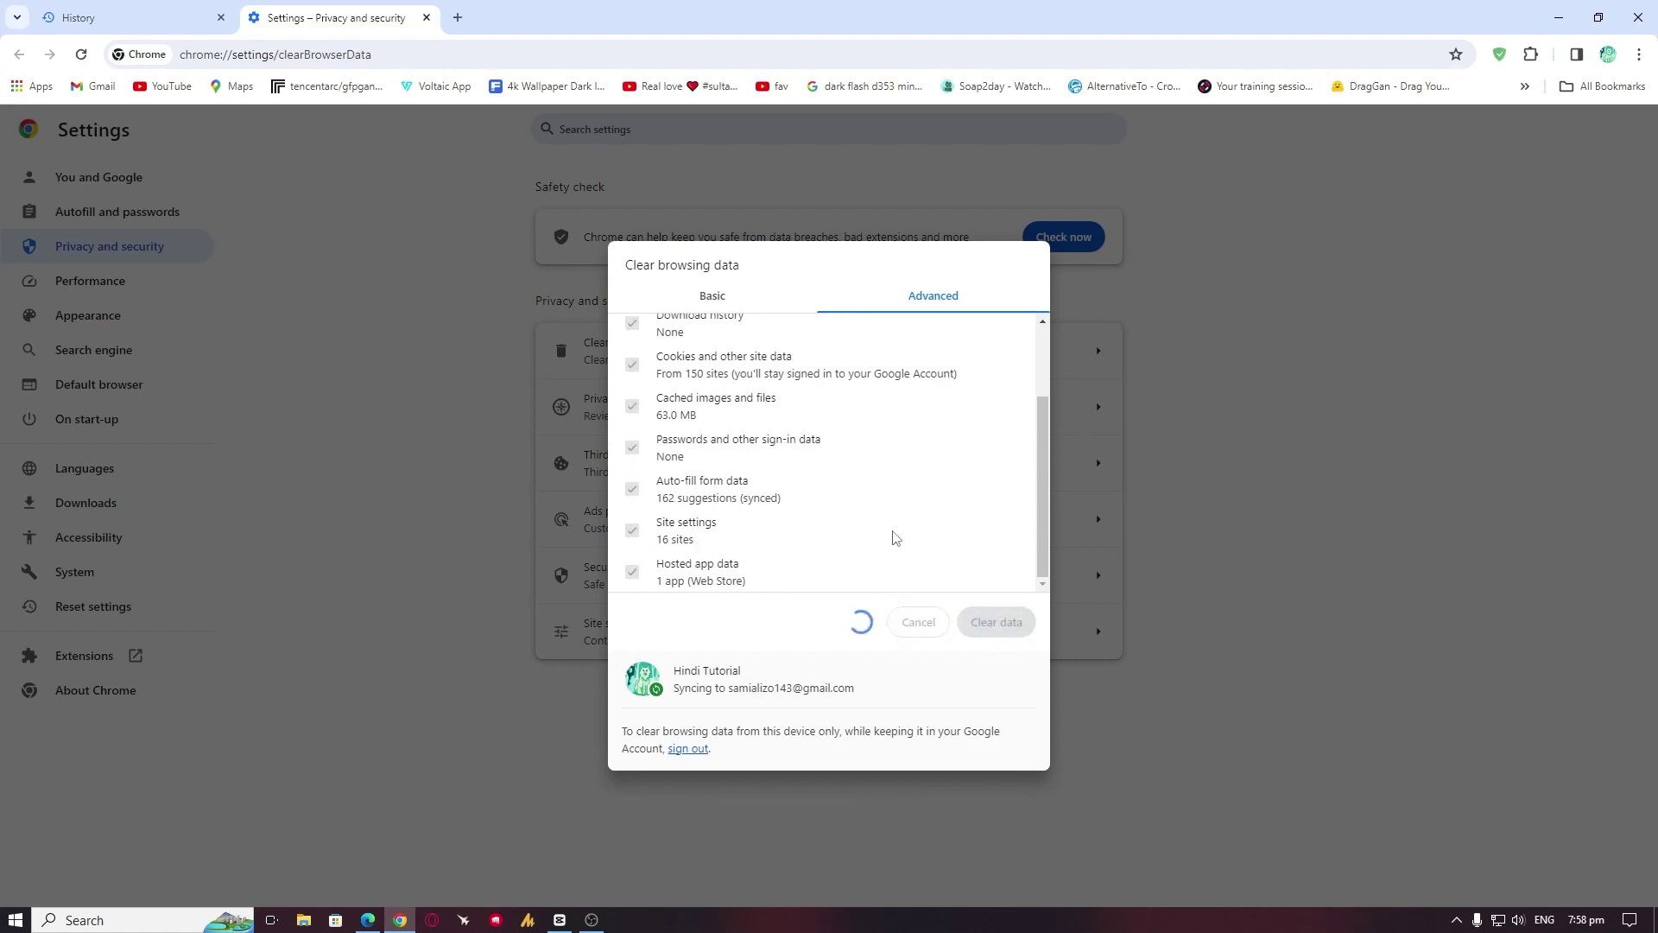
{"action": "left_click", "coordinate": [999, 557]}
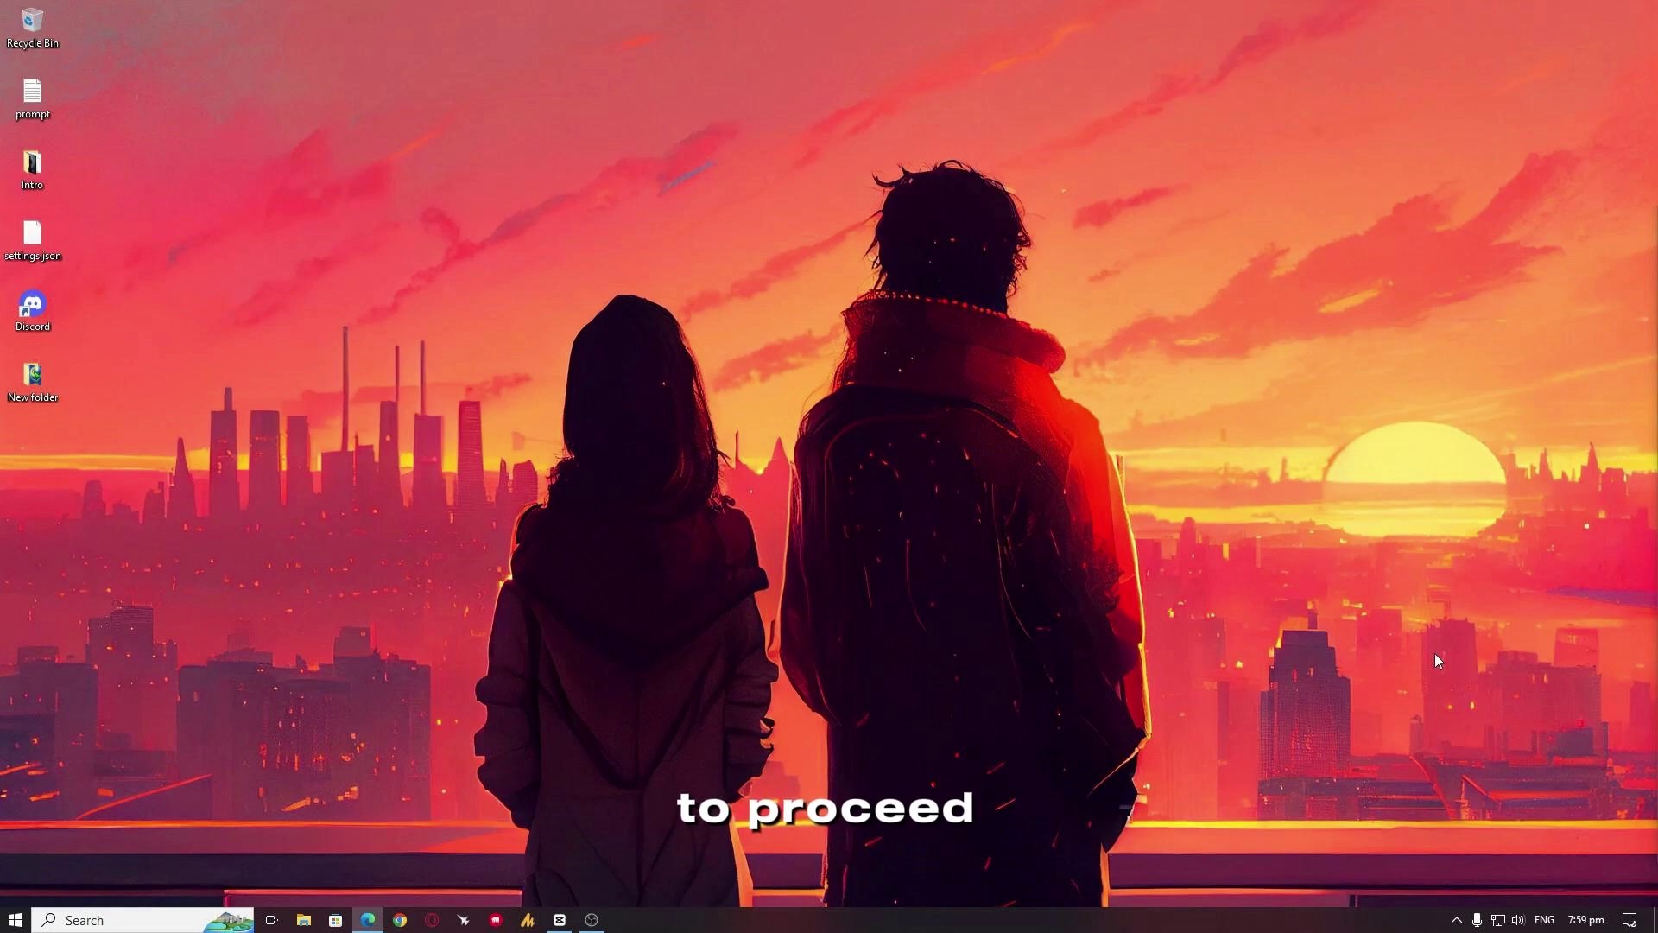
Open Windows Security from the tray, switch Real-time protection off, and return to the overview
{"action": "left_click", "coordinate": [1457, 920]}
{"action": "left_click", "coordinate": [1456, 864]}
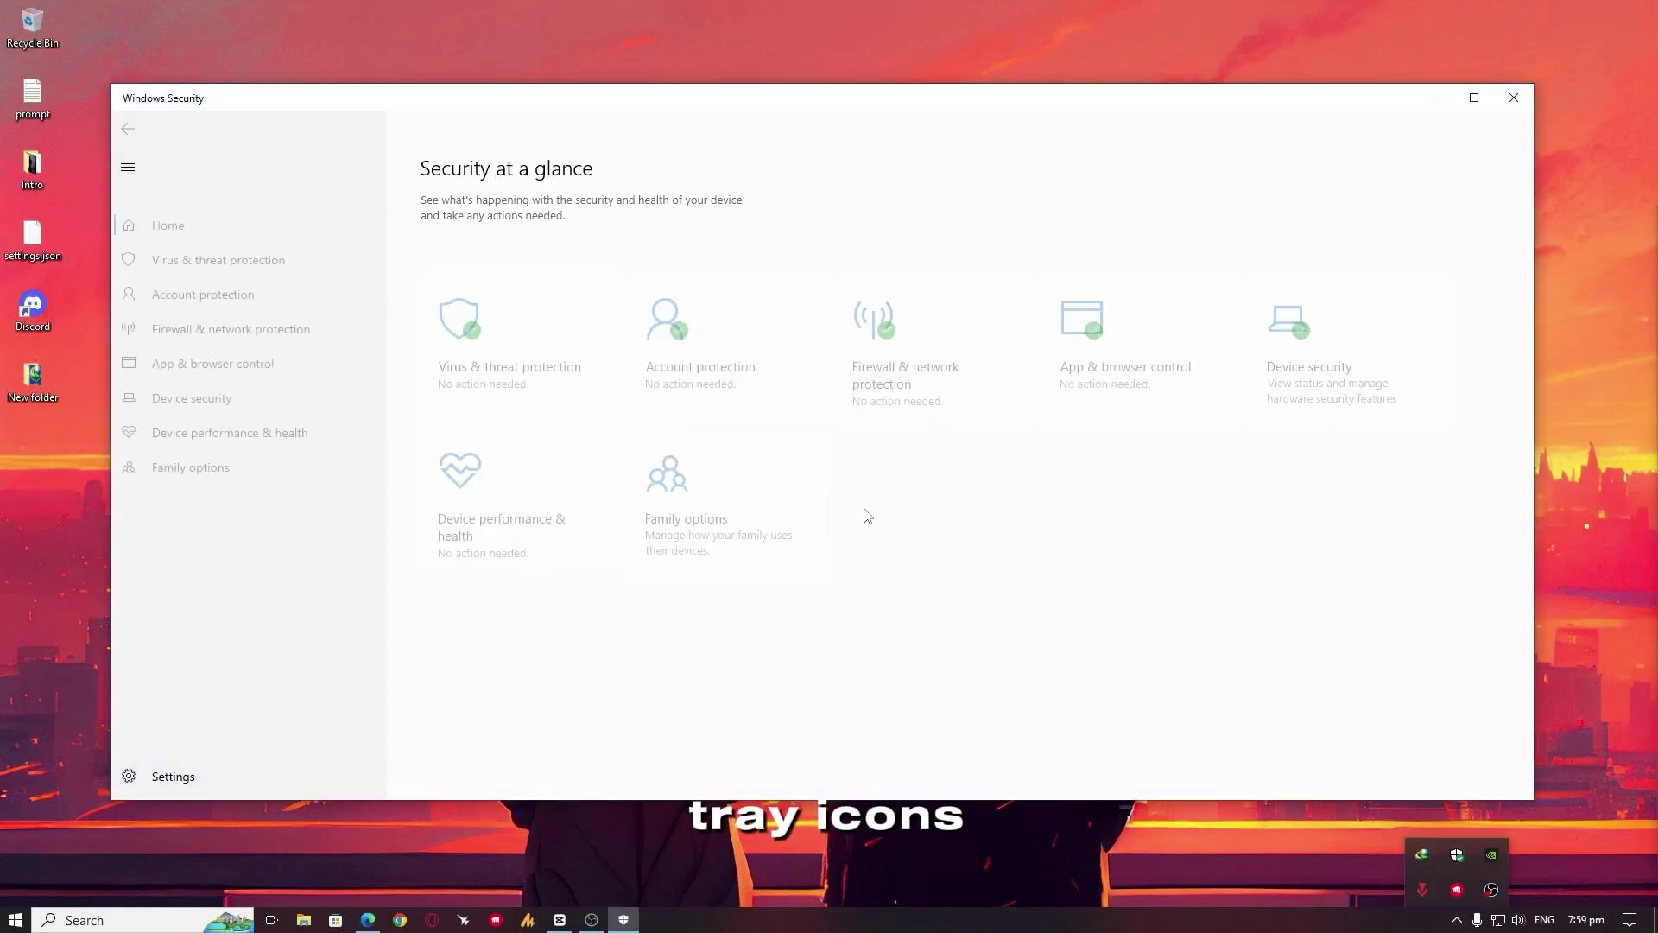
{"action": "left_click", "coordinate": [520, 398]}
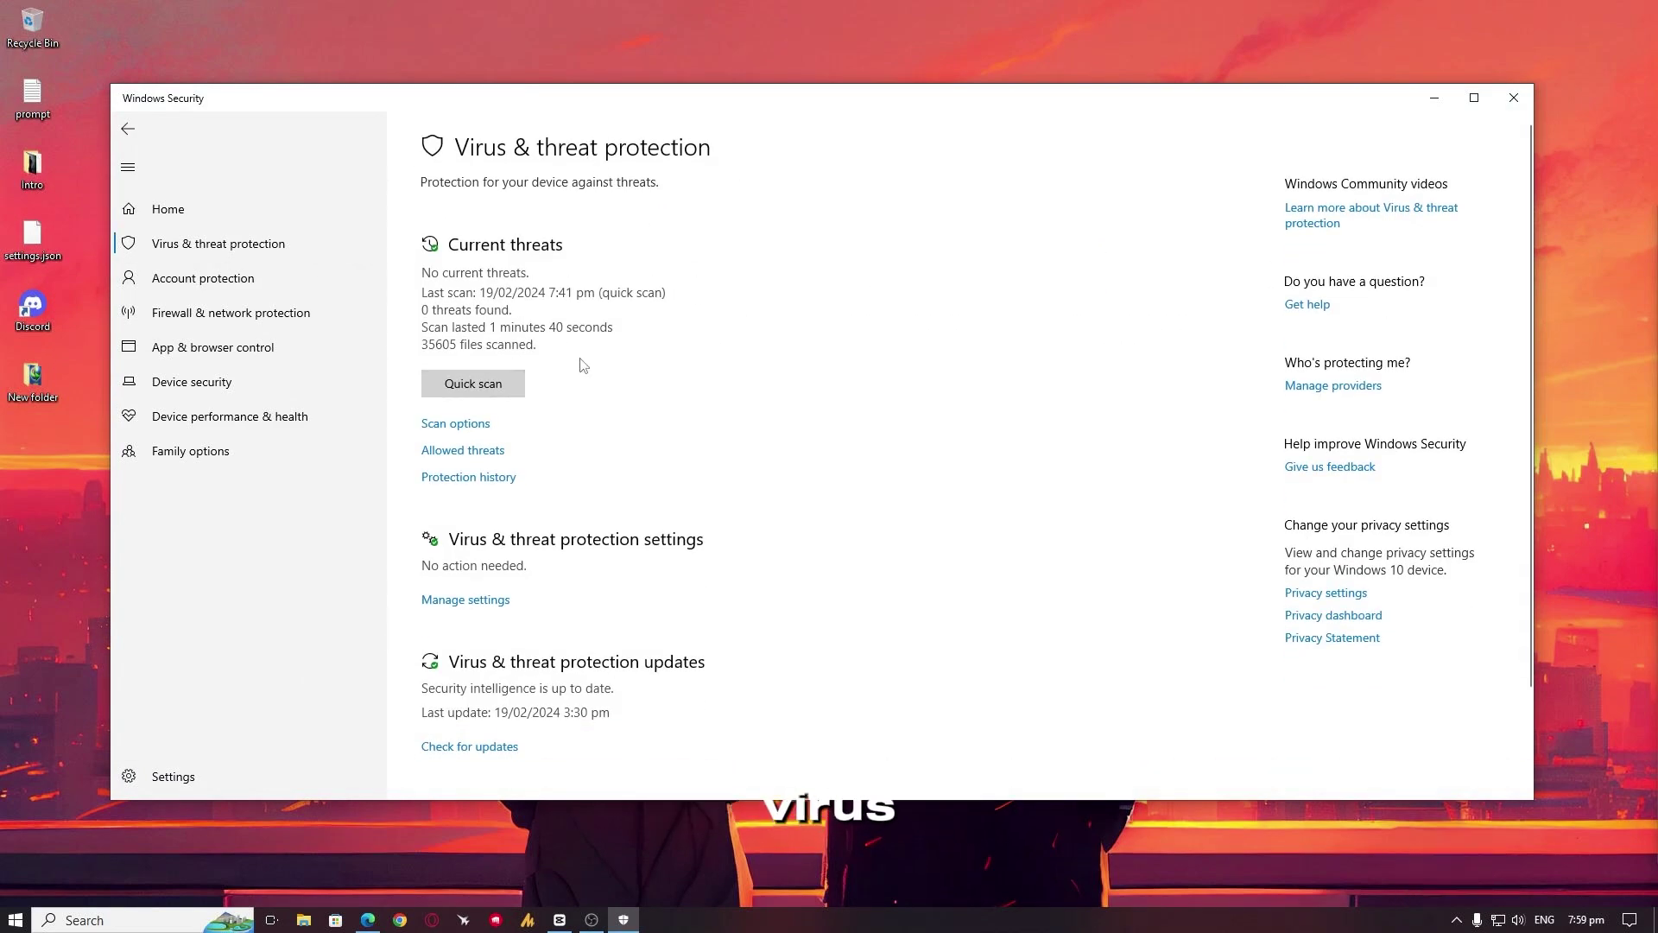
{"action": "scroll", "coordinate": [582, 365], "scroll_direction": "down", "scroll_amount": 3}
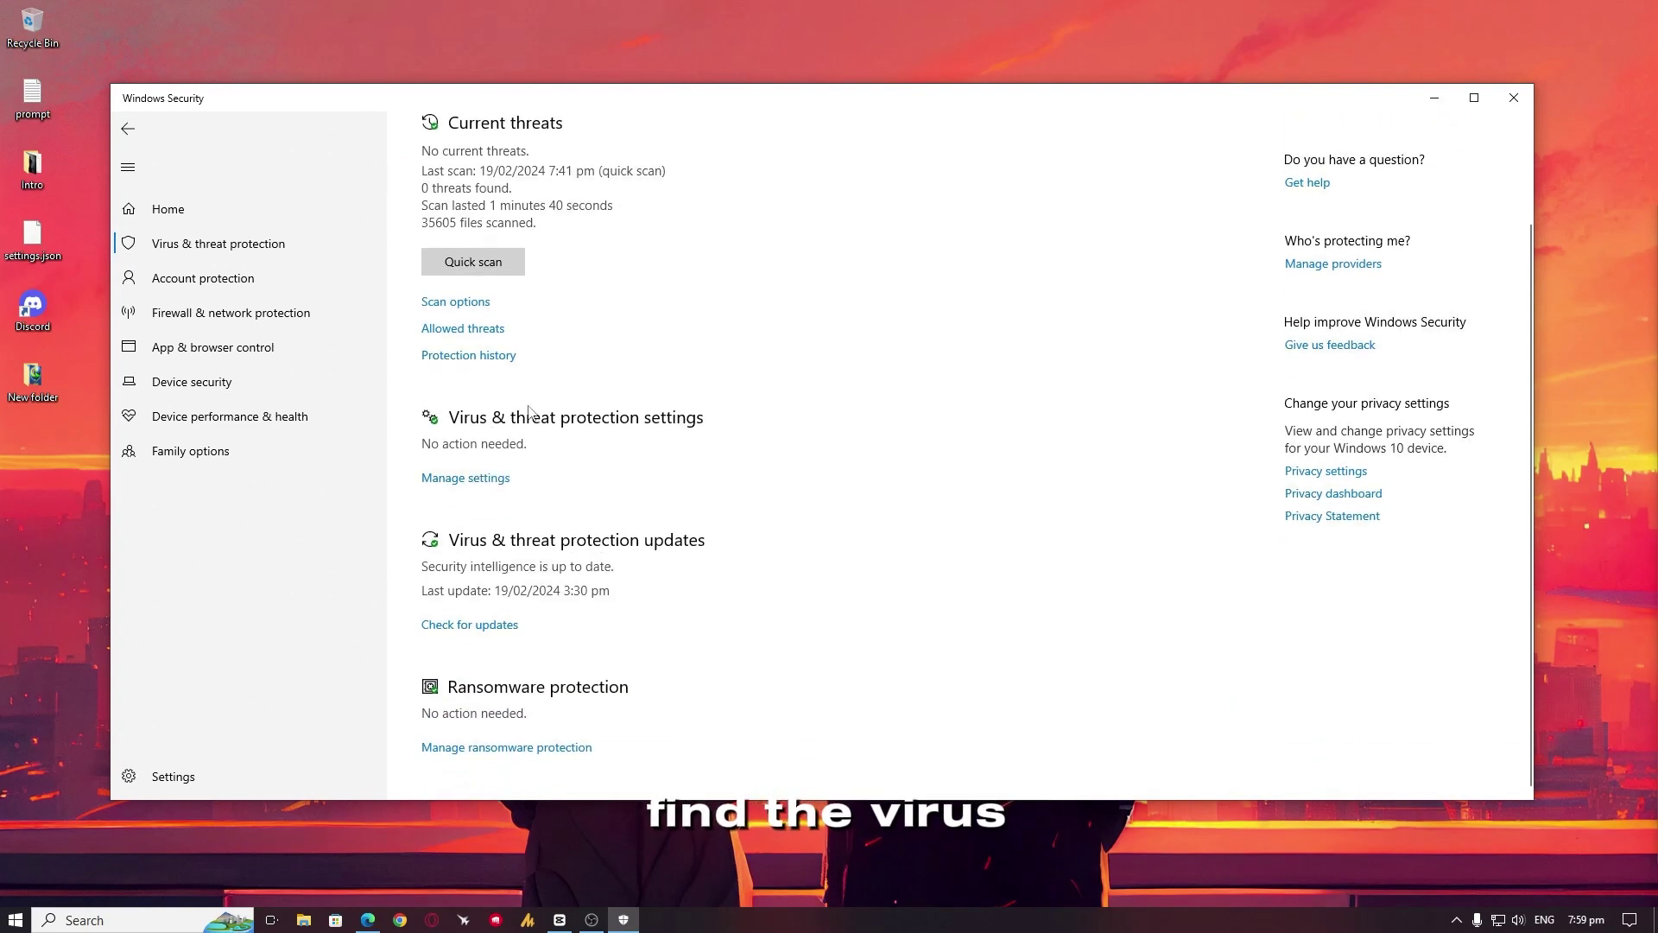
{"action": "left_click", "coordinate": [449, 481]}
{"action": "left_click", "coordinate": [440, 355]}
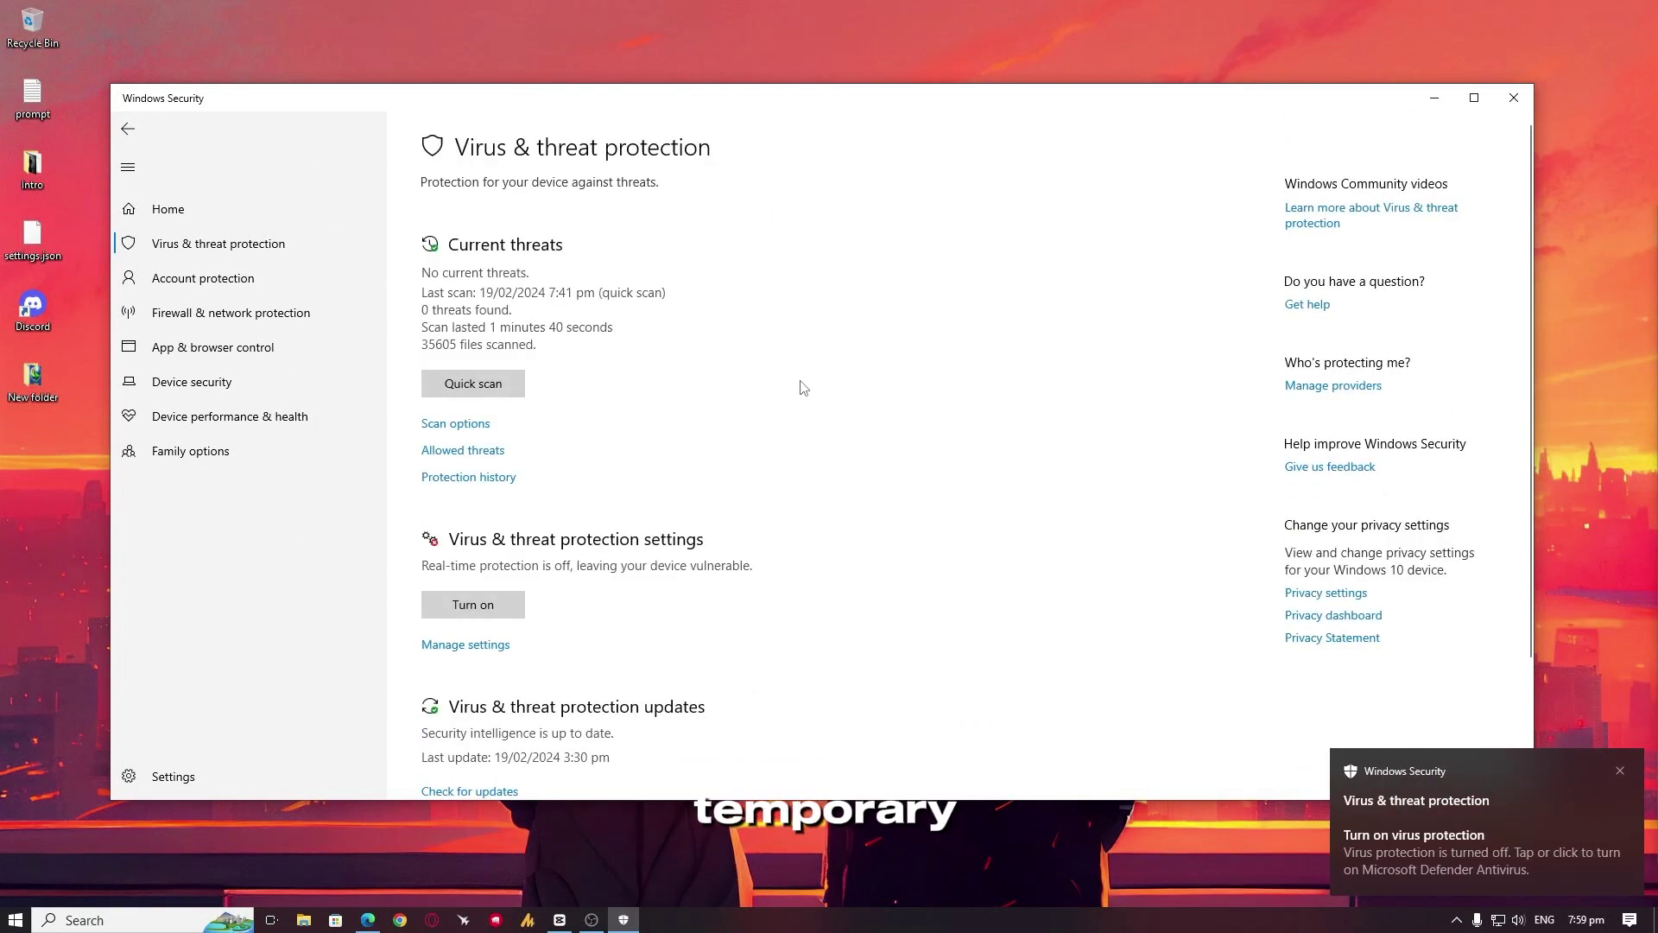
{"action": "scroll", "coordinate": [771, 394], "scroll_direction": "up", "scroll_amount": 1}
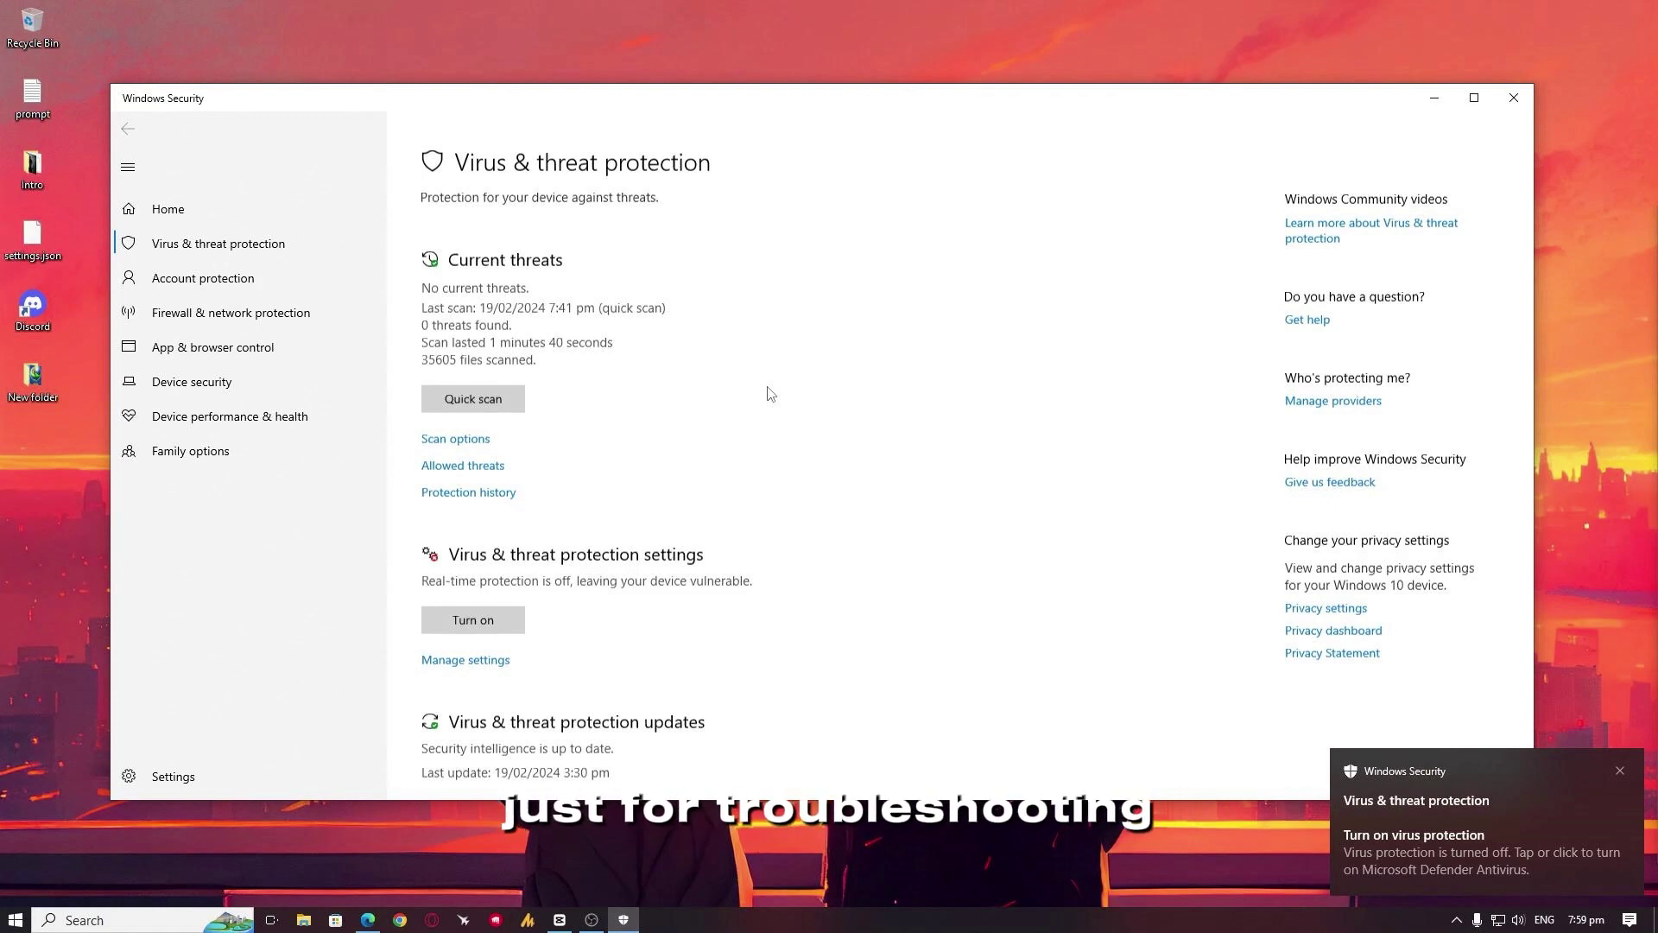
{"action": "key", "text": "alt+Left"}
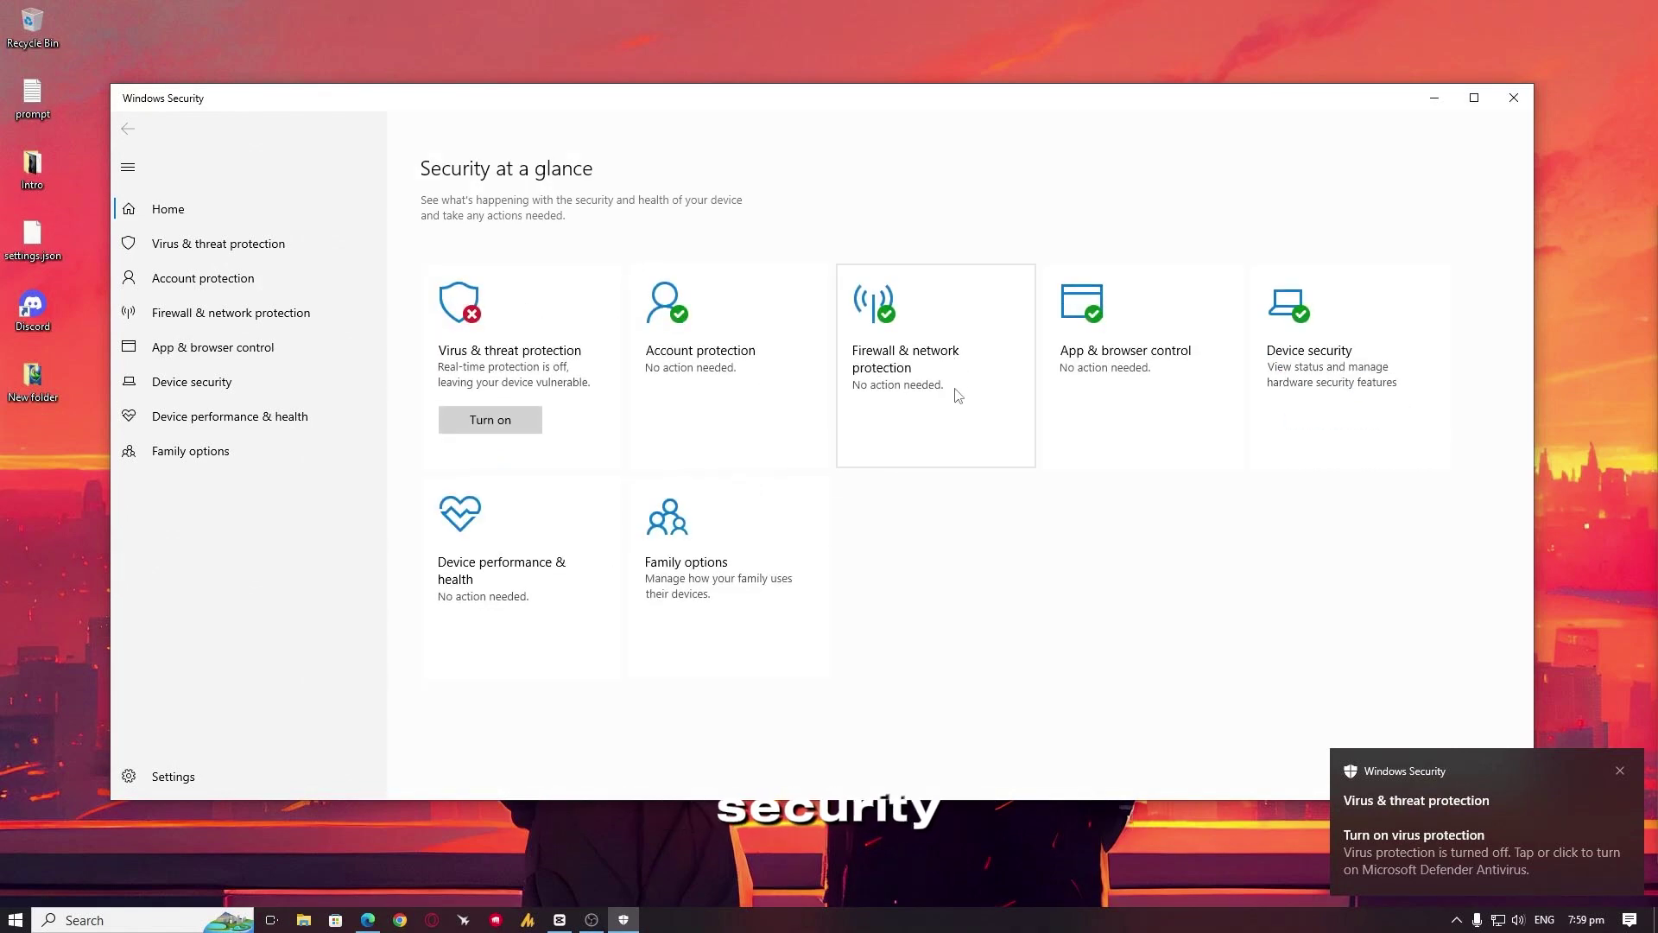
Turn Microsoft Defender Firewall off for the private network, then reopen the virus protection settings
{"action": "left_click", "coordinate": [953, 386]}
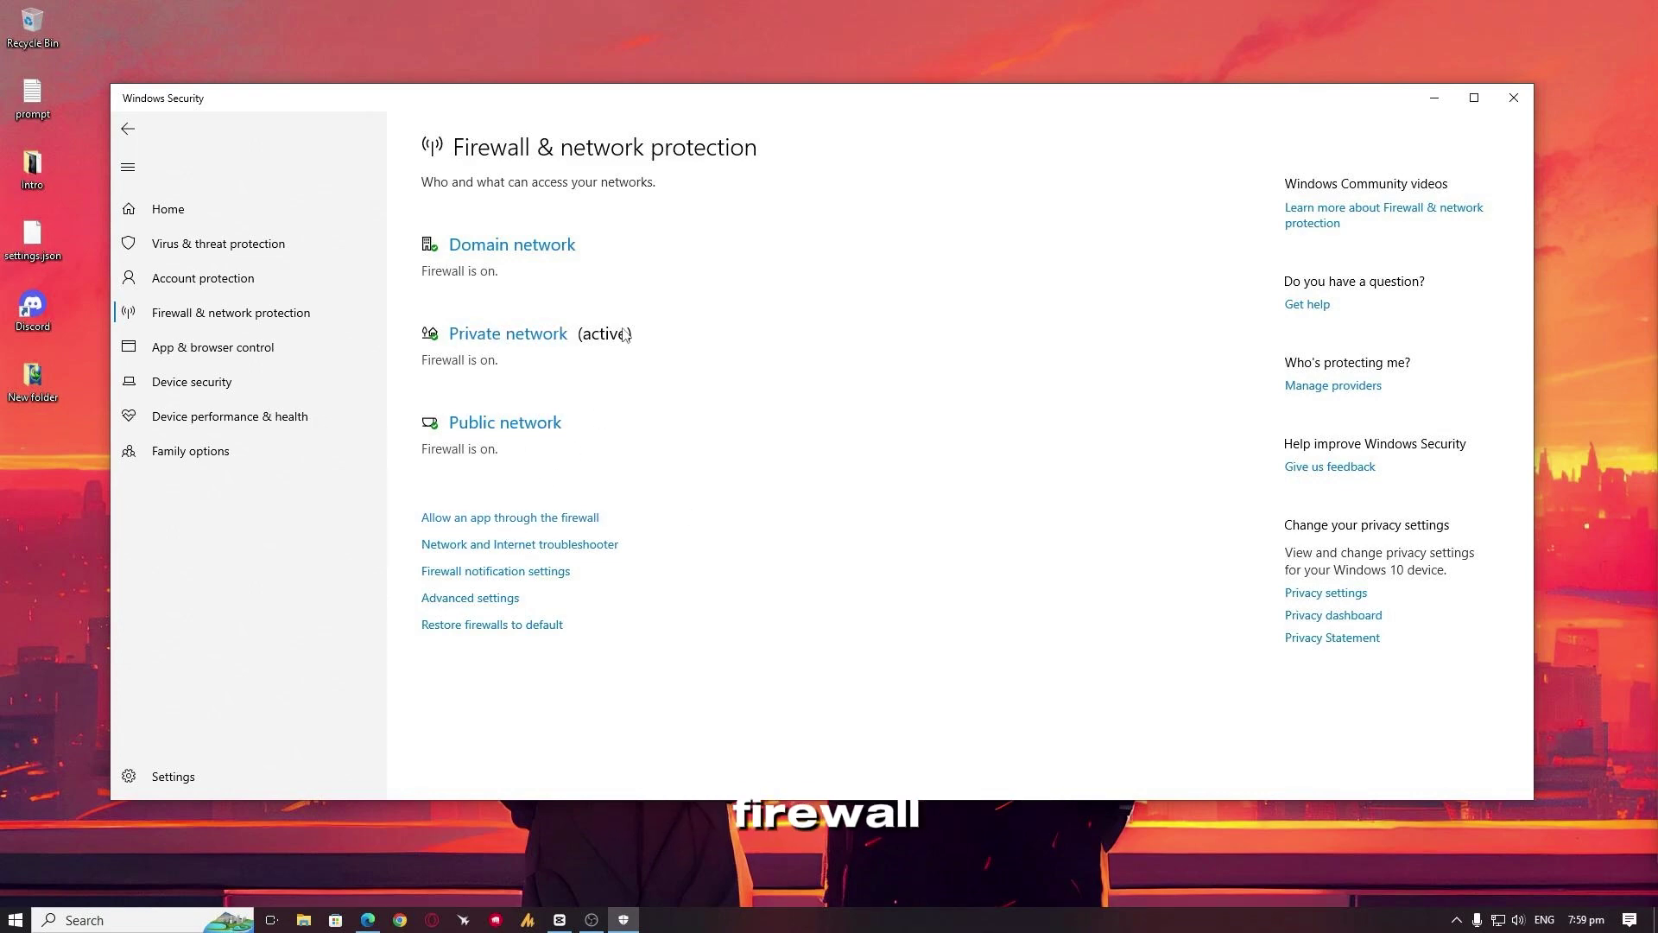
{"action": "left_click", "coordinate": [540, 342]}
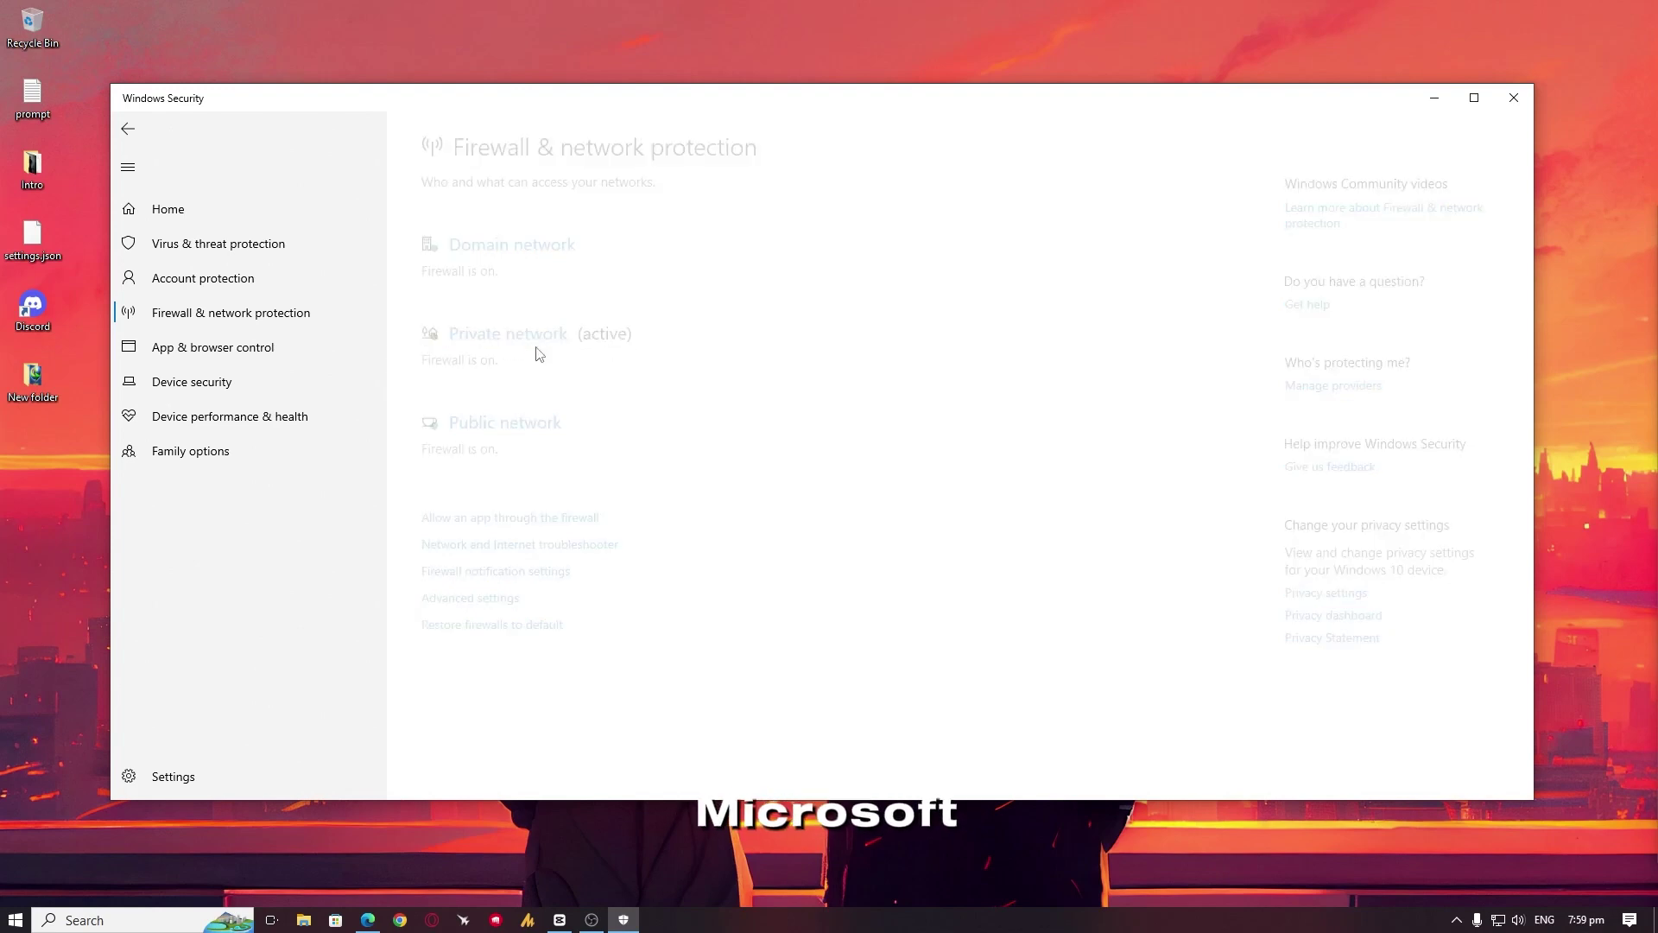
{"action": "left_click", "coordinate": [440, 446]}
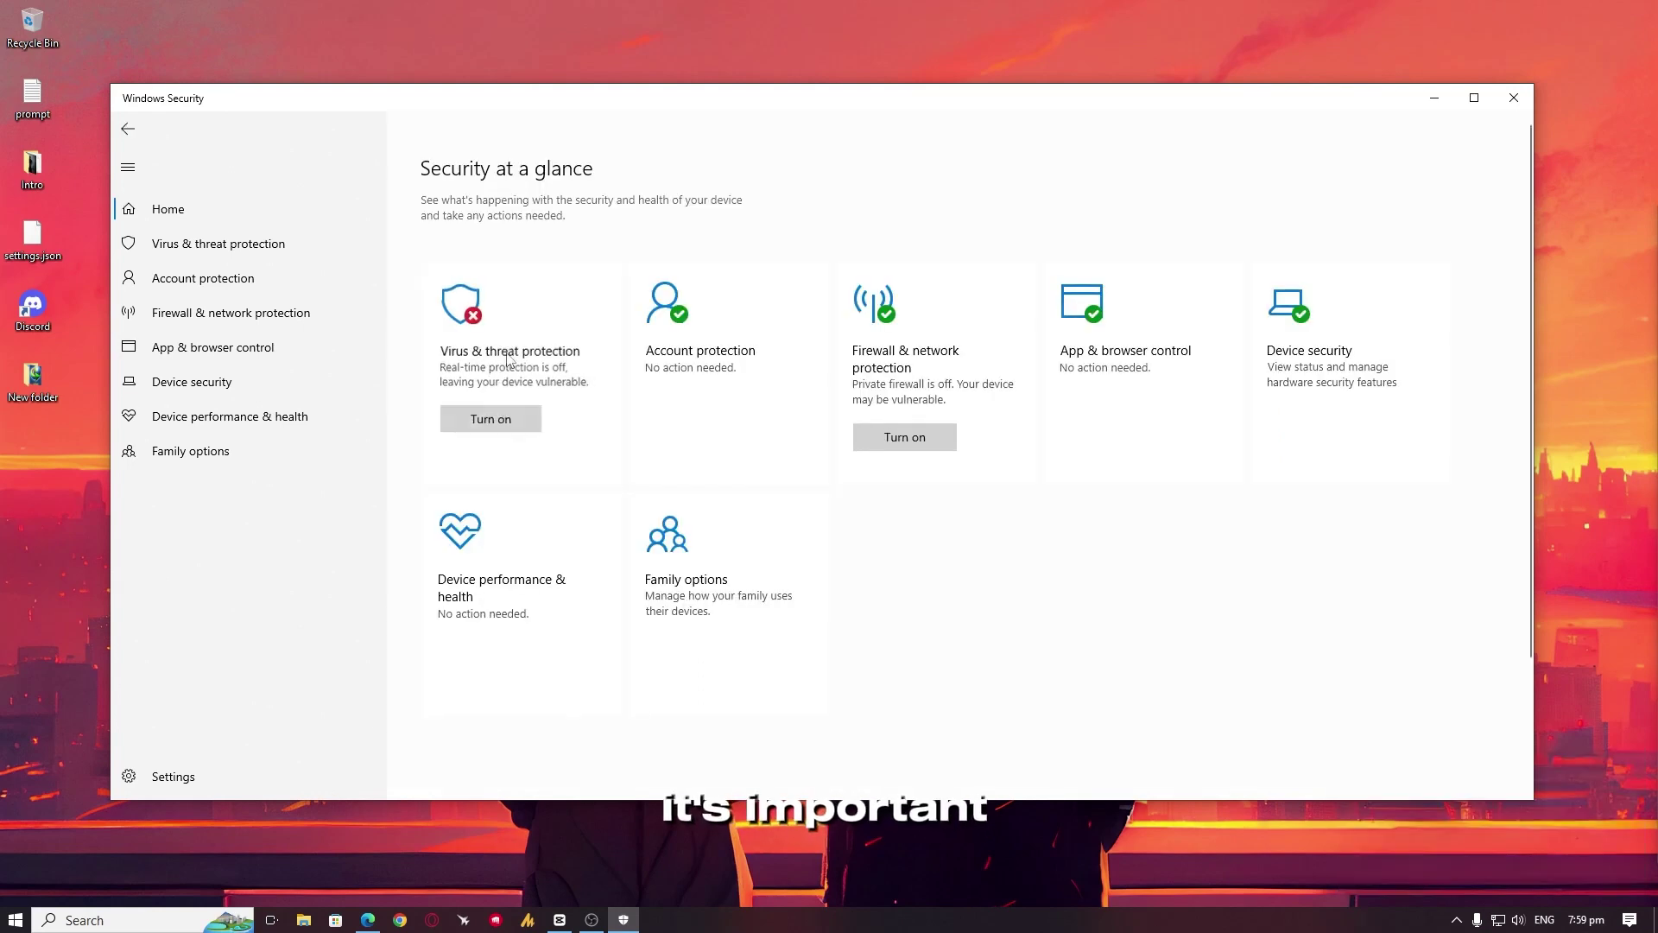
{"action": "left_click", "coordinate": [507, 361]}
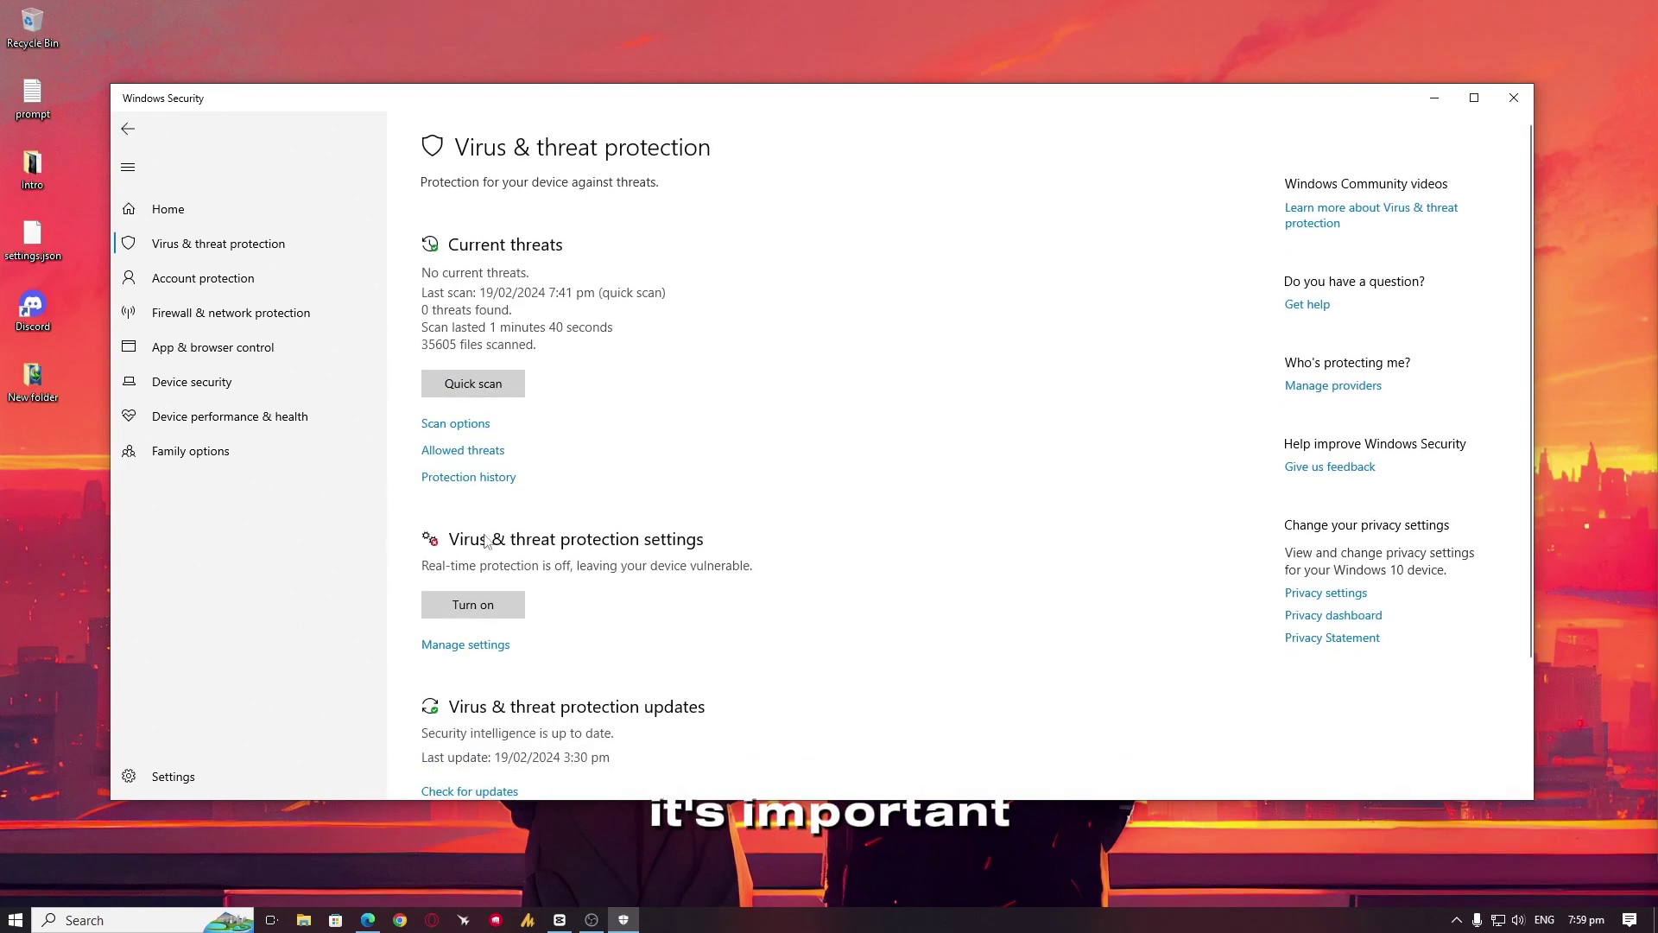
{"action": "left_click", "coordinate": [479, 641]}
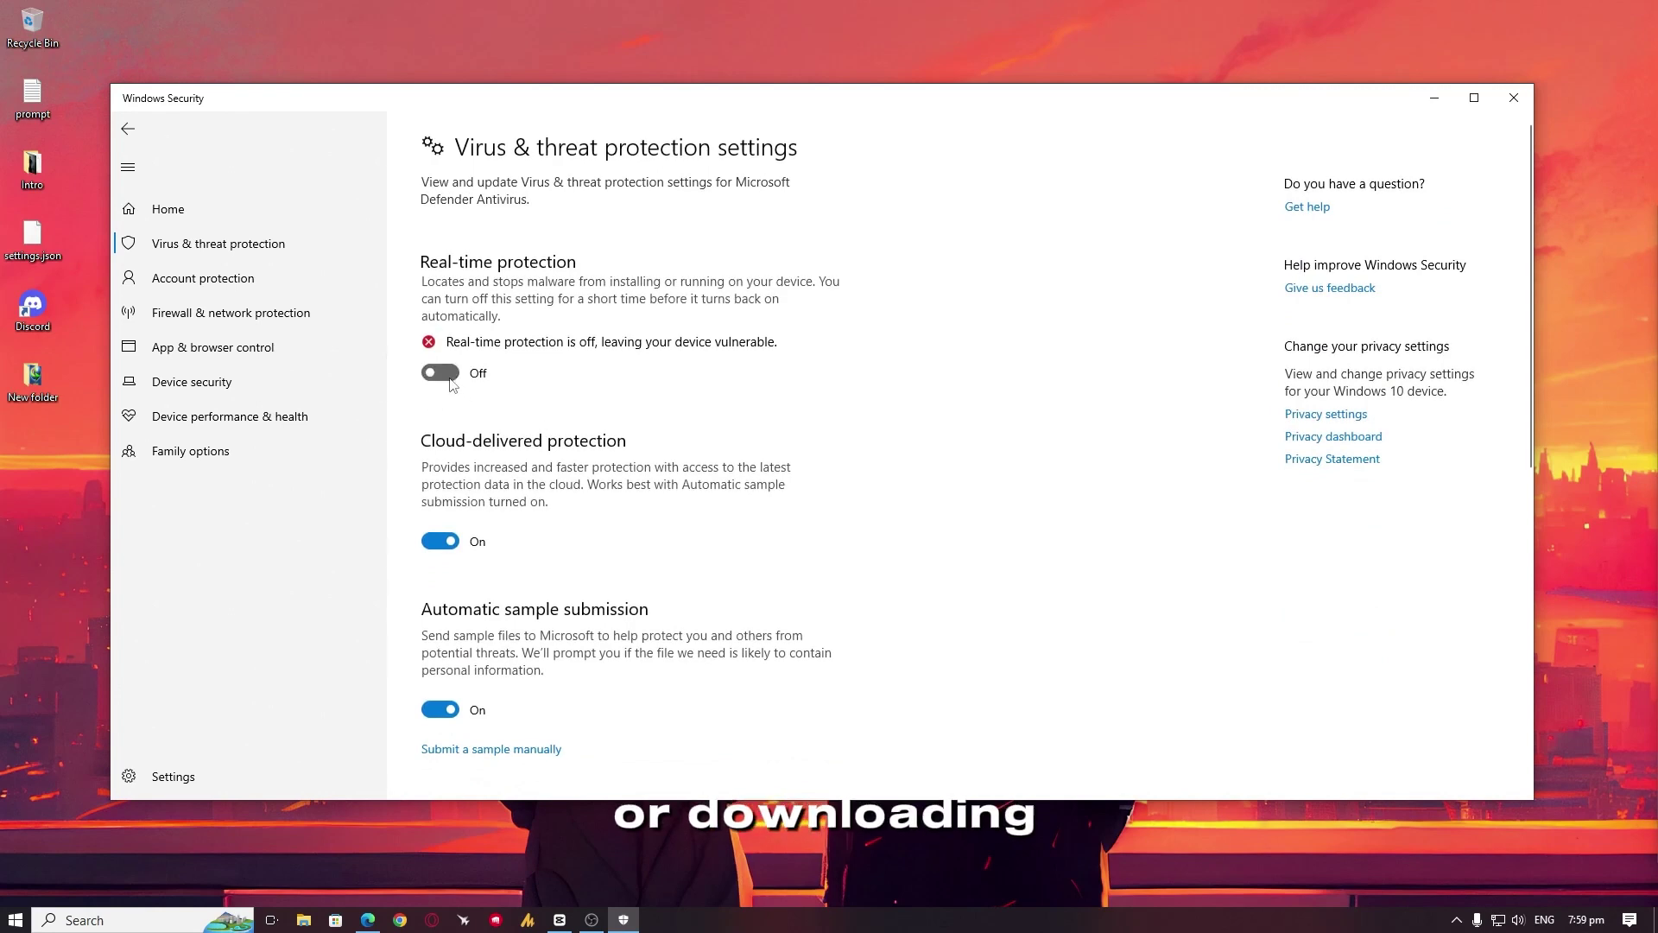